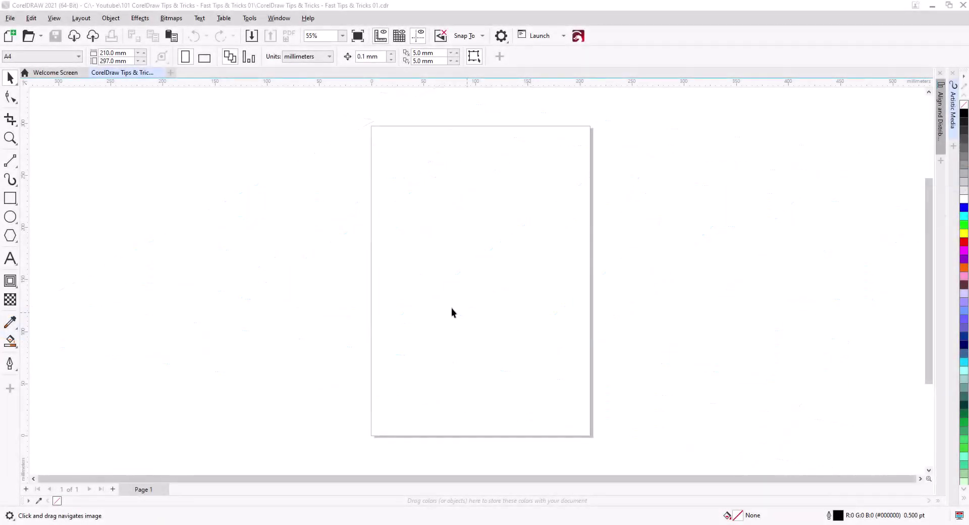
- Type the word ELITE on the page with the Text tool
{"action": "left_click", "coordinate": [10, 259]}
{"action": "left_click", "coordinate": [434, 272]}
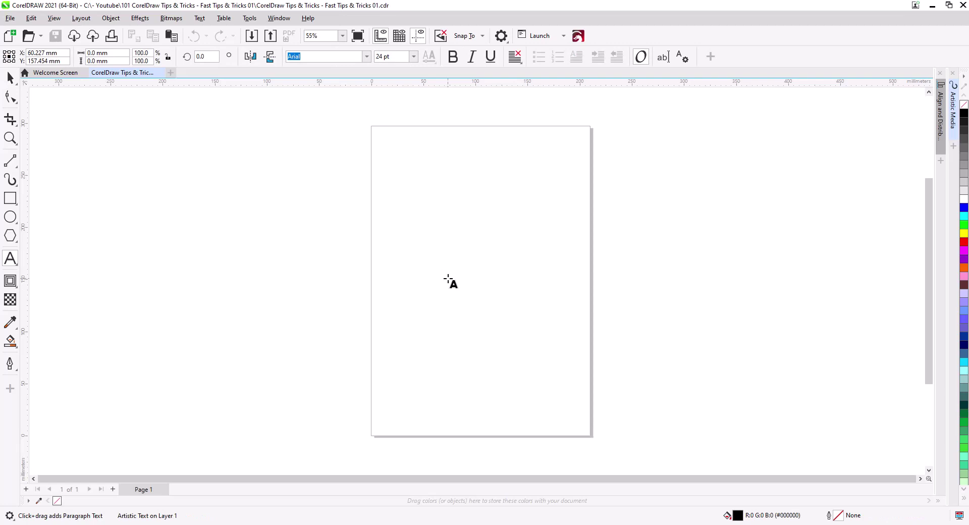
{"action": "type", "text": "ELITE"}
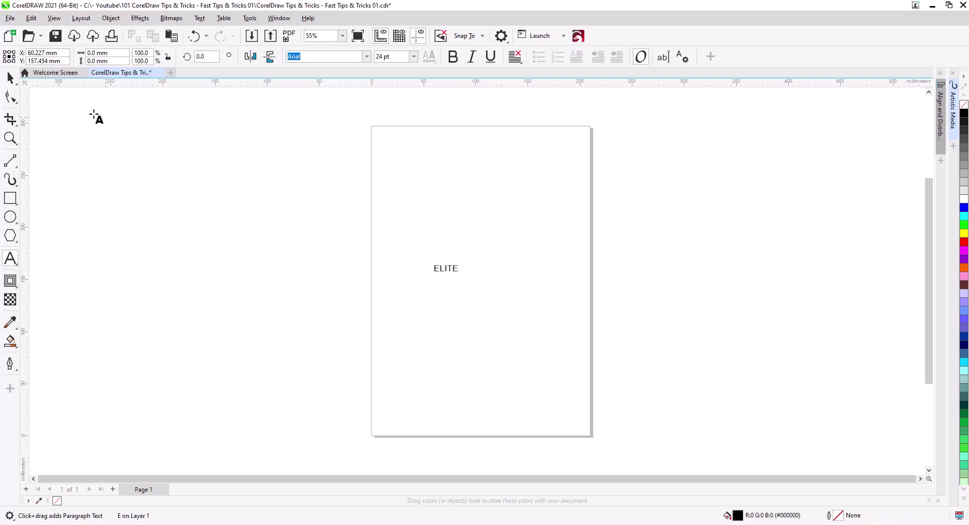
- Set ELITE in Arial Black, enlarge it to about 129 pt and centre it
{"action": "left_click", "coordinate": [11, 78]}
{"action": "left_click", "coordinate": [367, 57]}
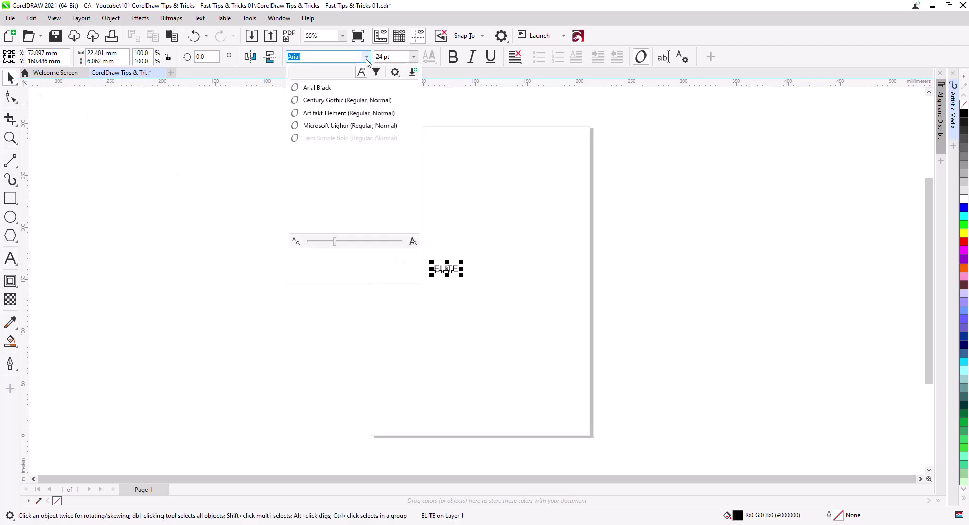
{"action": "left_click", "coordinate": [326, 88]}
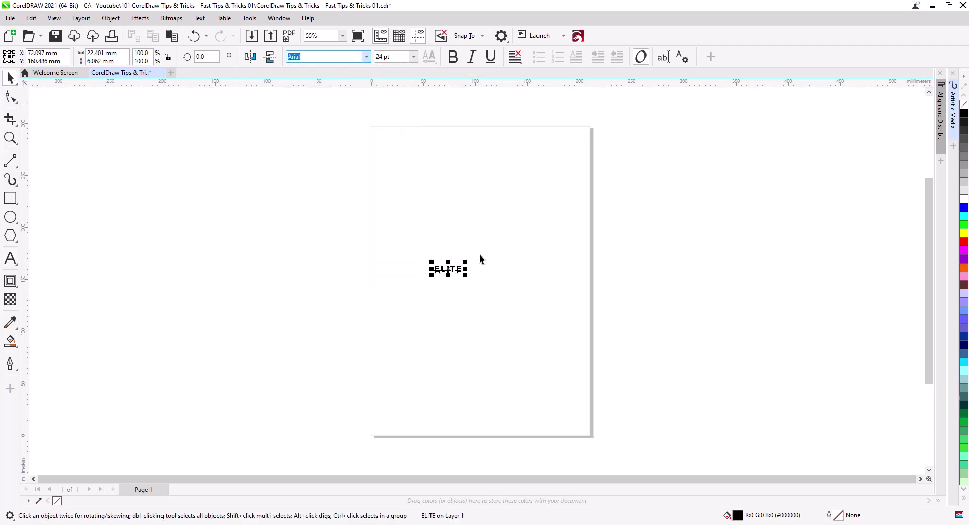
{"action": "left_click_drag", "start_coordinate": [463, 274], "coordinate": [582, 340]}
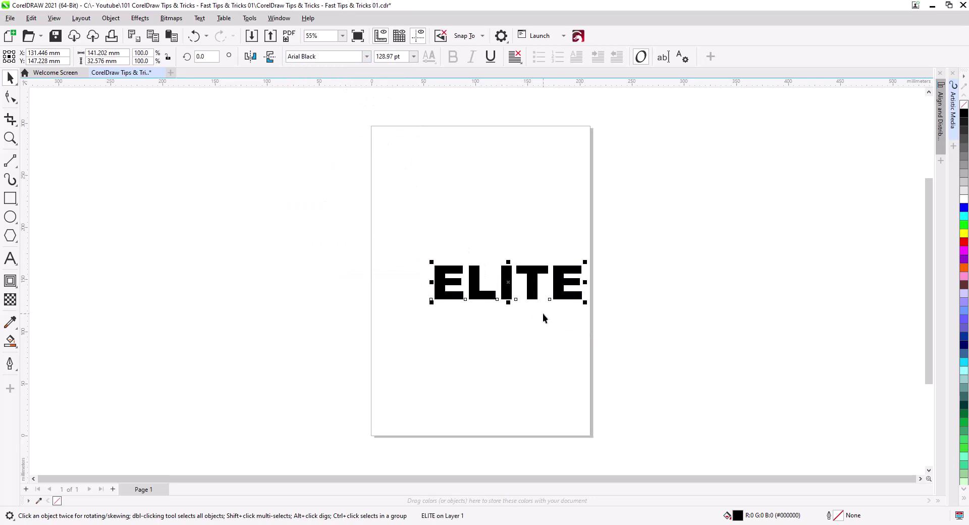
{"action": "key", "text": "p"}
{"action": "scroll", "coordinate": [500, 314], "scroll_direction": "up", "scroll_amount": 3}
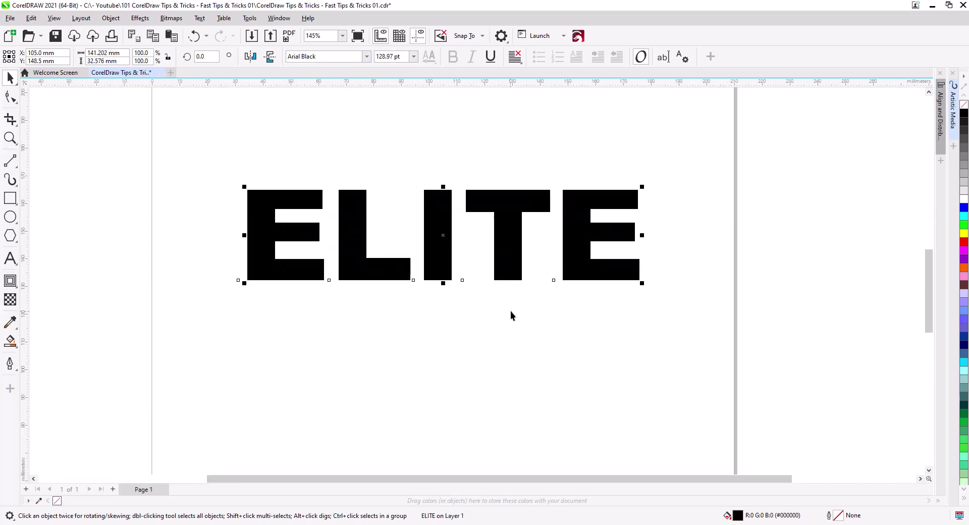
{"action": "scroll", "coordinate": [511, 311], "scroll_direction": "up", "scroll_amount": 1}
{"action": "left_click", "coordinate": [455, 329]}
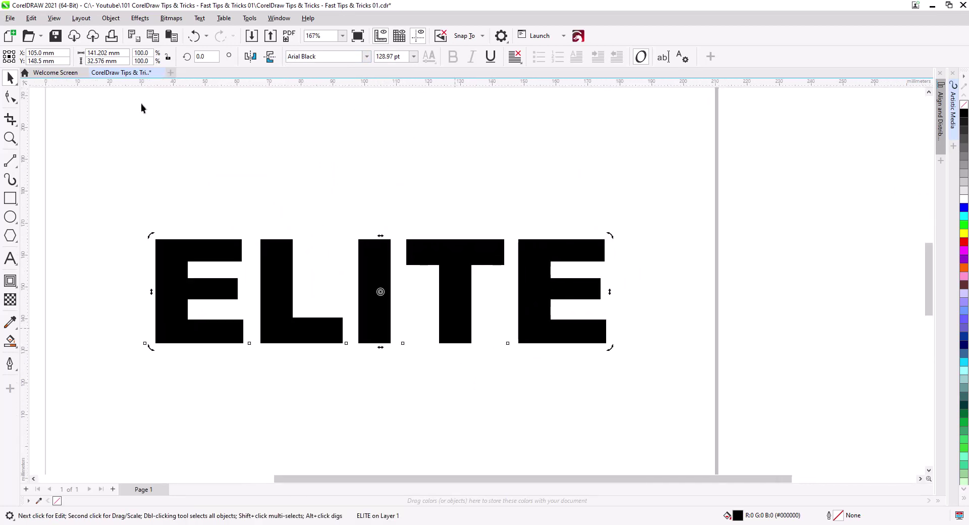
- Convert ELITE to curves with a black outline and no fill
{"action": "left_click", "coordinate": [111, 19]}
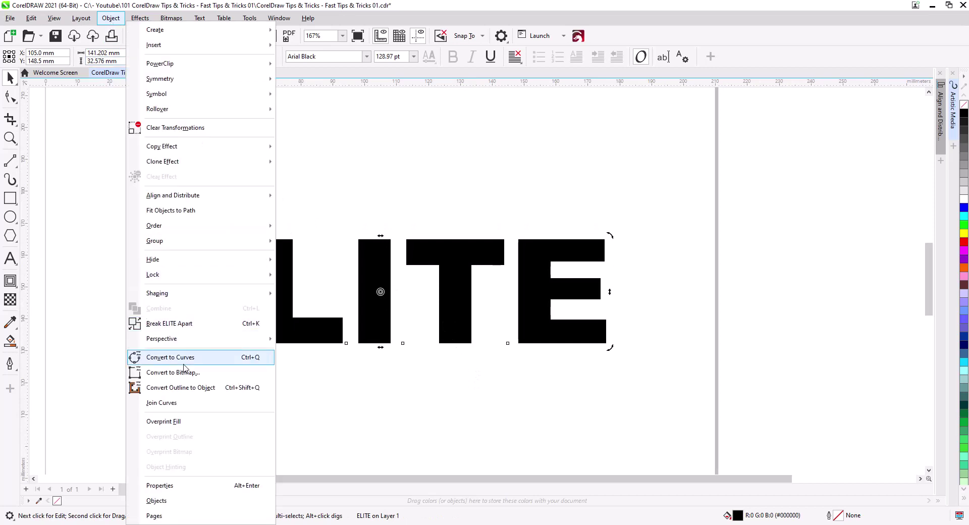
{"action": "mouse_move", "coordinate": [158, 292]}
{"action": "left_click", "coordinate": [315, 295]}
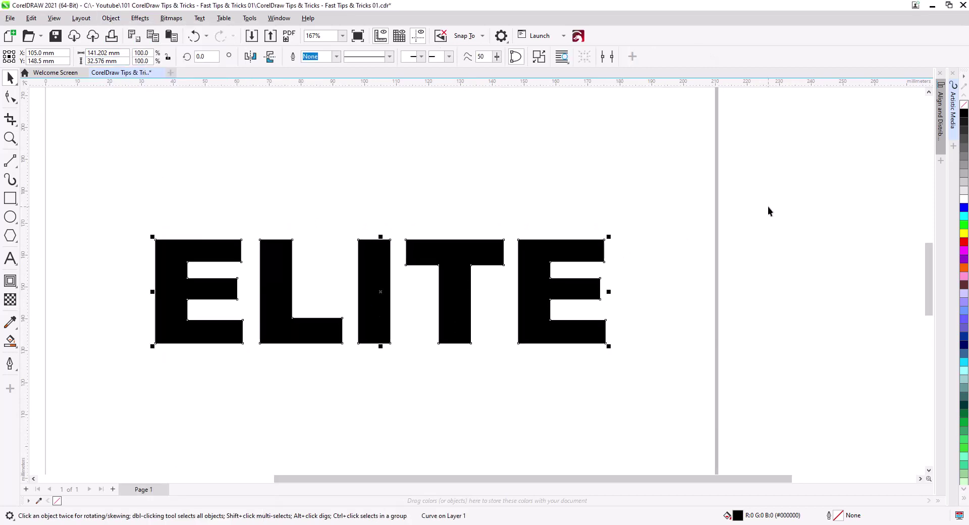
{"action": "right_click", "coordinate": [965, 114]}
{"action": "left_click", "coordinate": [964, 104]}
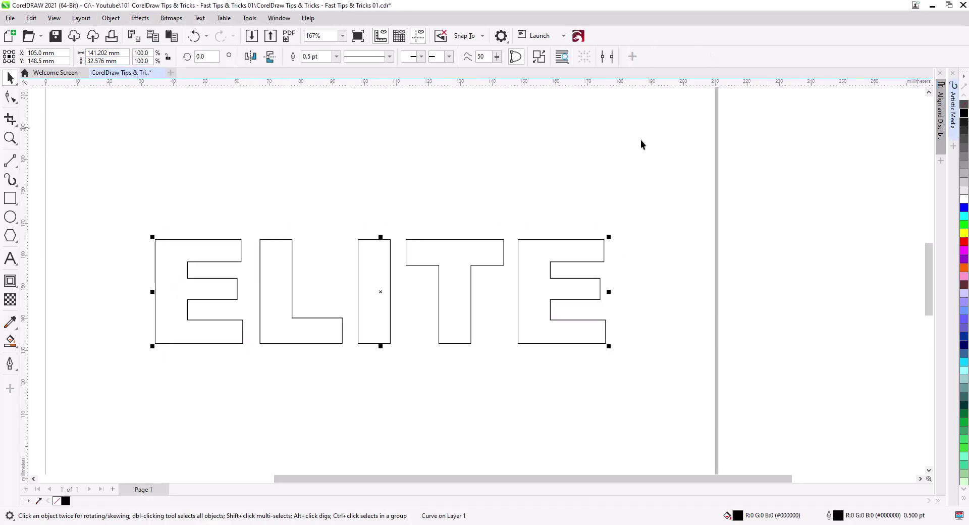
- Add a perspective to ELITE and drag its corners so it lies flat, receding
{"action": "left_click", "coordinate": [110, 18]}
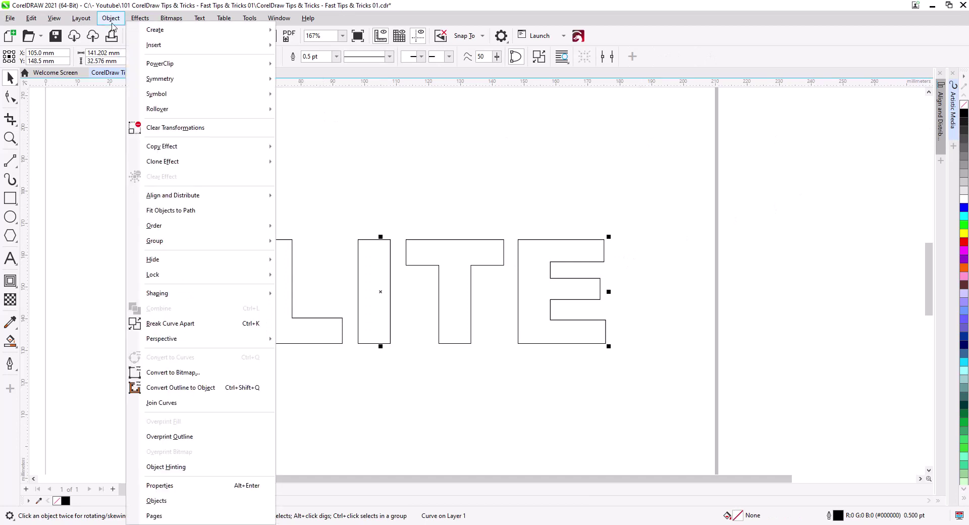
{"action": "mouse_move", "coordinate": [161, 338]}
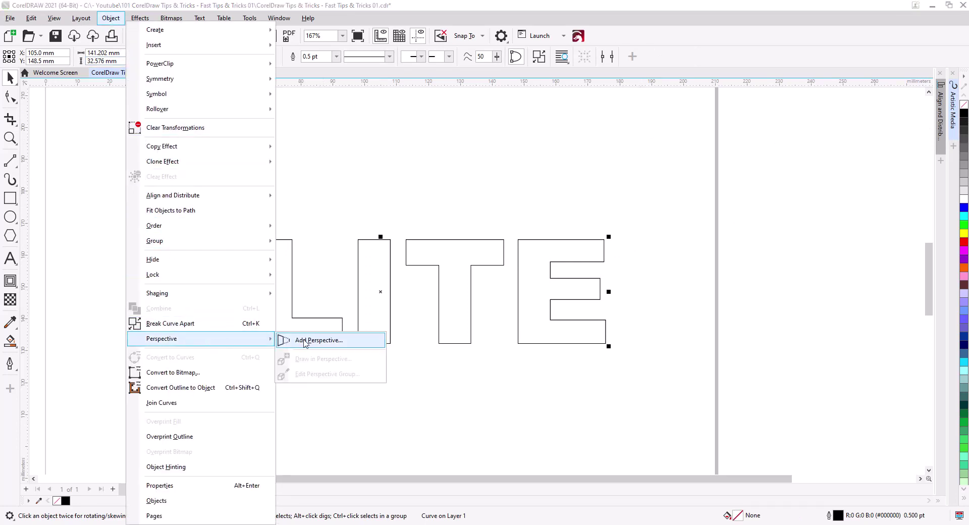
{"action": "left_click", "coordinate": [310, 341]}
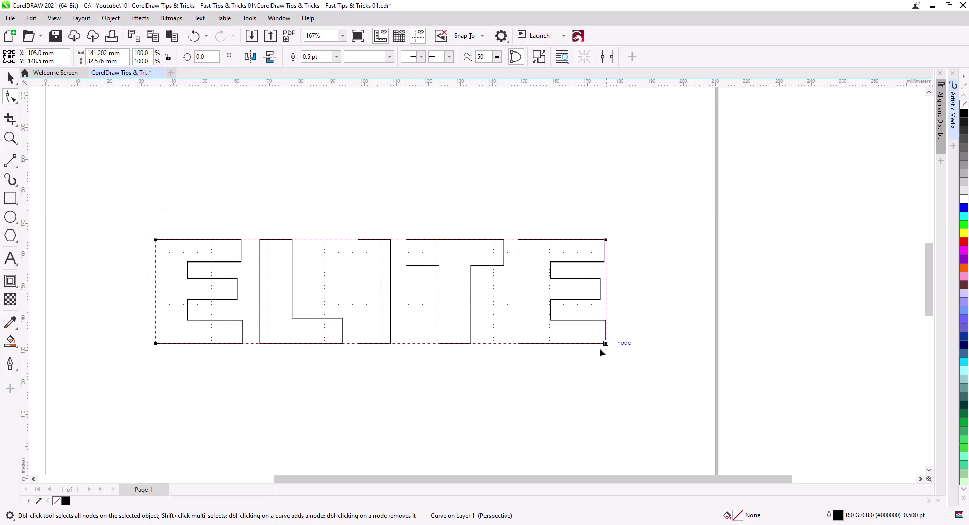
{"action": "left_click_drag", "start_coordinate": [605, 343], "coordinate": [522, 403]}
{"action": "mouse_move", "coordinate": [606, 241]}
{"action": "left_mouse_down"}
{"action": "mouse_move", "coordinate": [595, 327]}
{"action": "mouse_move", "coordinate": [602, 304]}
{"action": "left_mouse_up"}
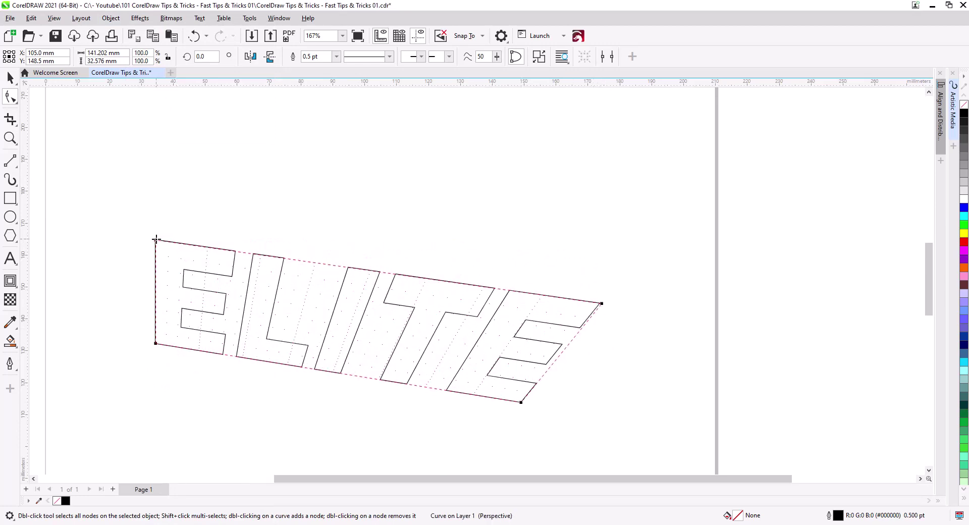
{"action": "left_click_drag", "start_coordinate": [156, 240], "coordinate": [298, 277]}
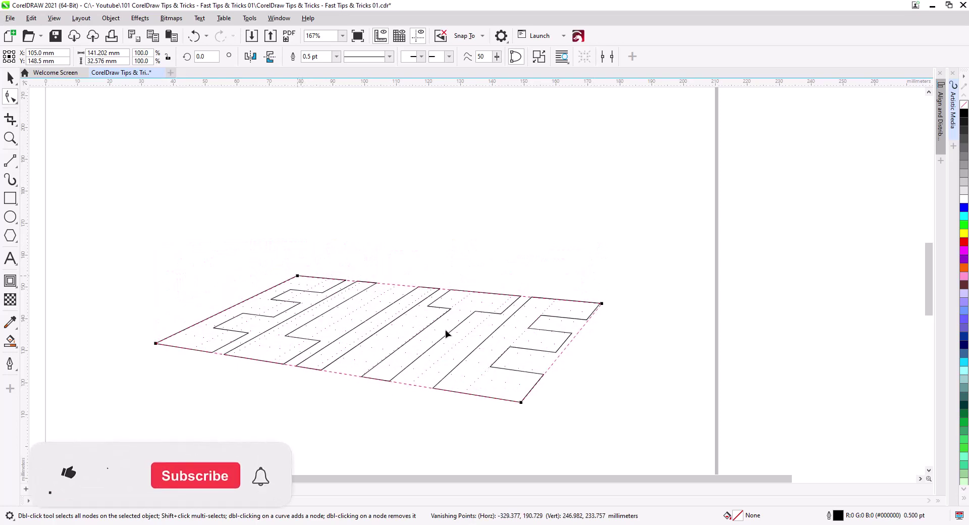
{"action": "left_click_drag", "start_coordinate": [602, 304], "coordinate": [606, 303]}
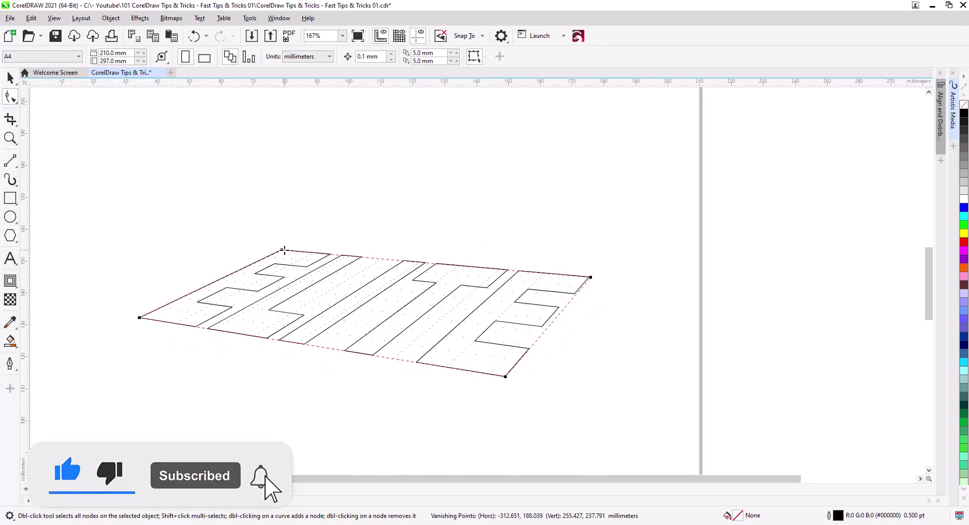
{"action": "left_click_drag", "start_coordinate": [284, 250], "coordinate": [288, 250]}
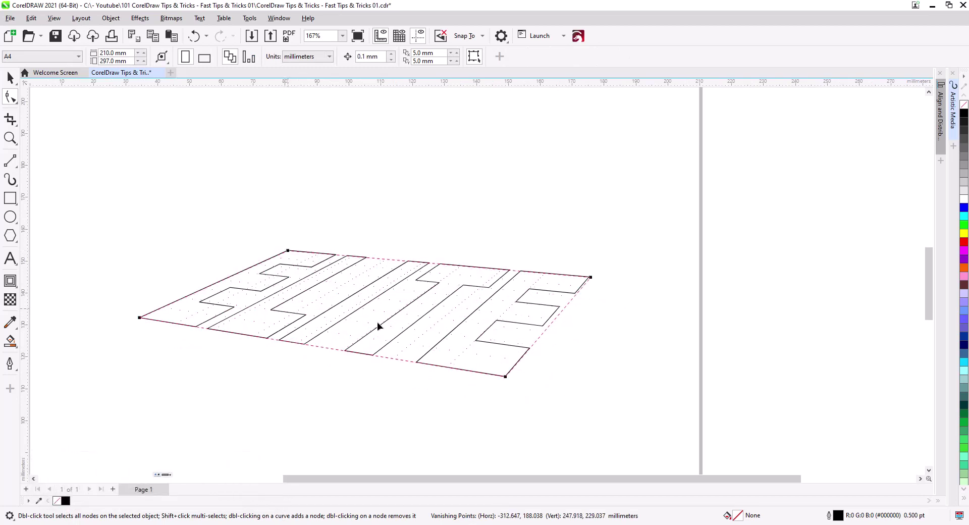
{"action": "left_click_drag", "start_coordinate": [140, 317], "coordinate": [147, 319]}
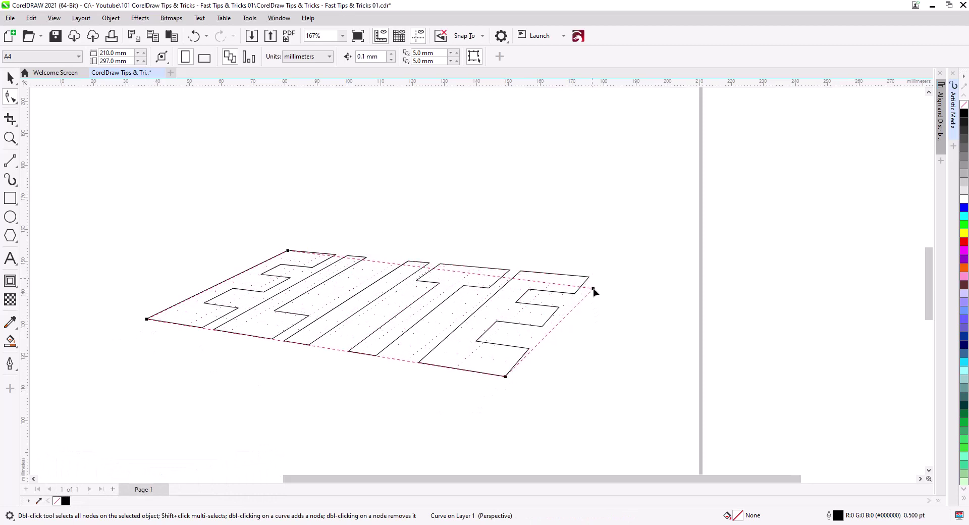
{"action": "left_click_drag", "start_coordinate": [591, 277], "coordinate": [594, 288]}
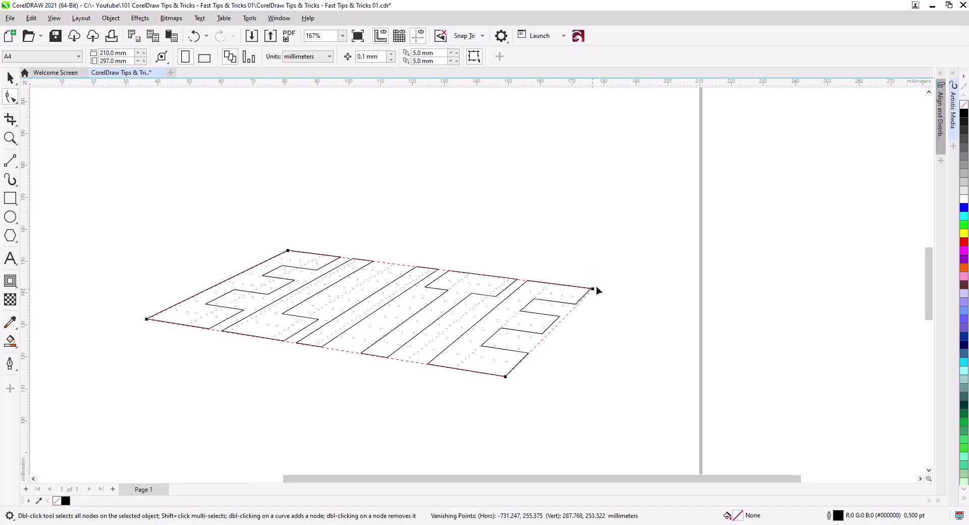
- Draw vertical depth lines down from the first E's corners with 2-Point Line
{"action": "left_click", "coordinate": [9, 167]}
{"action": "left_click", "coordinate": [50, 177]}
{"action": "scroll", "coordinate": [293, 268], "scroll_direction": "up", "scroll_amount": 3}
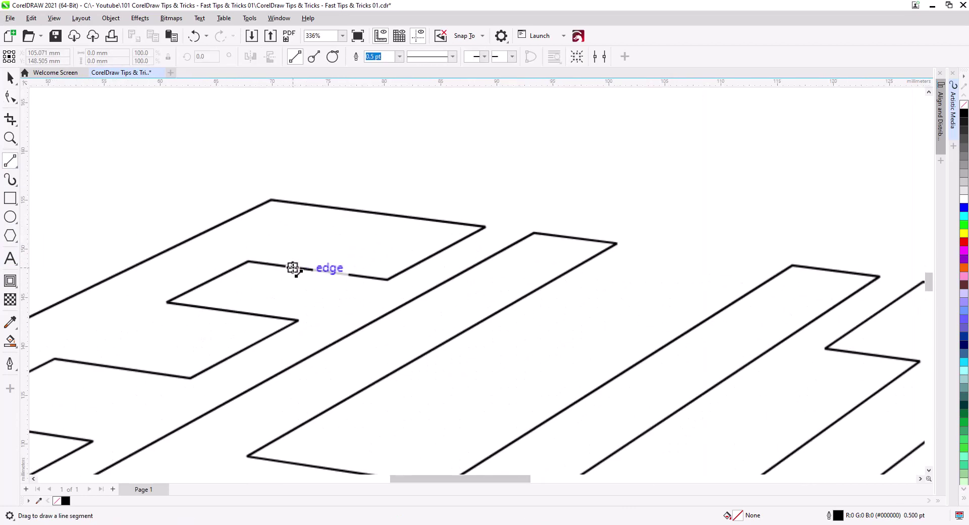
{"action": "scroll", "coordinate": [292, 268], "scroll_direction": "up", "scroll_amount": 2}
{"action": "left_click_drag", "start_coordinate": [265, 178], "coordinate": [264, 311]}
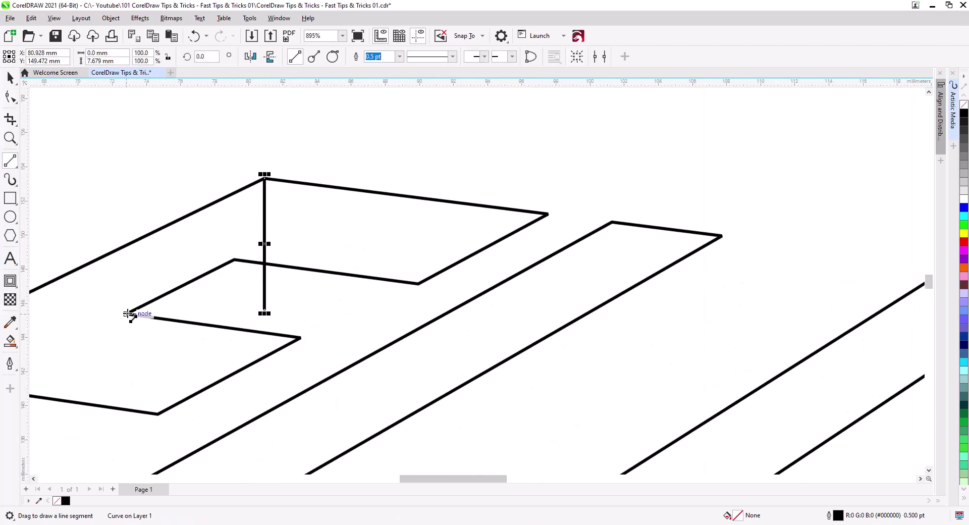
{"action": "mouse_move", "coordinate": [130, 314]}
{"action": "left_mouse_down"}
{"action": "mouse_move", "coordinate": [128, 427]}
{"action": "mouse_move", "coordinate": [365, 281]}
{"action": "left_mouse_up"}
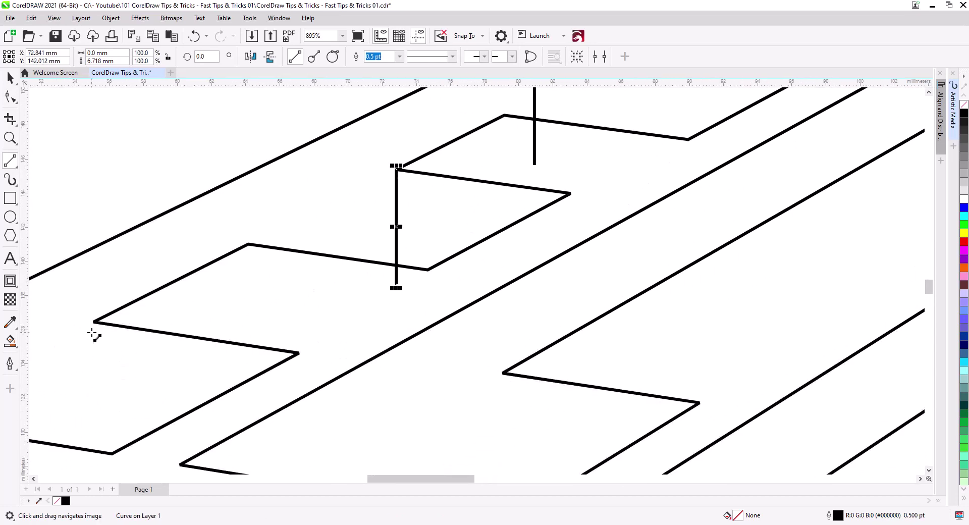
{"action": "left_click_drag", "start_coordinate": [94, 323], "coordinate": [93, 469]}
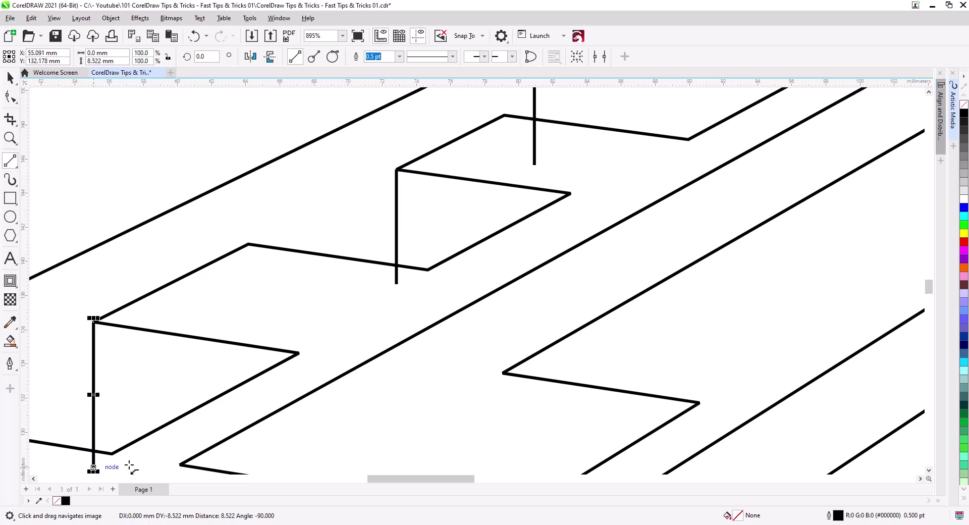
{"action": "left_click_drag", "start_coordinate": [362, 440], "coordinate": [258, 321]}
{"action": "left_click_drag", "start_coordinate": [400, 253], "coordinate": [396, 425]}
- Draw vertical depth lines down from the next letters' corners
{"action": "scroll", "coordinate": [409, 400], "scroll_direction": "right", "scroll_amount": 3}
{"action": "scroll", "coordinate": [342, 387], "scroll_direction": "down", "scroll_amount": 2}
{"action": "scroll", "coordinate": [396, 358], "scroll_direction": "right", "scroll_amount": 1}
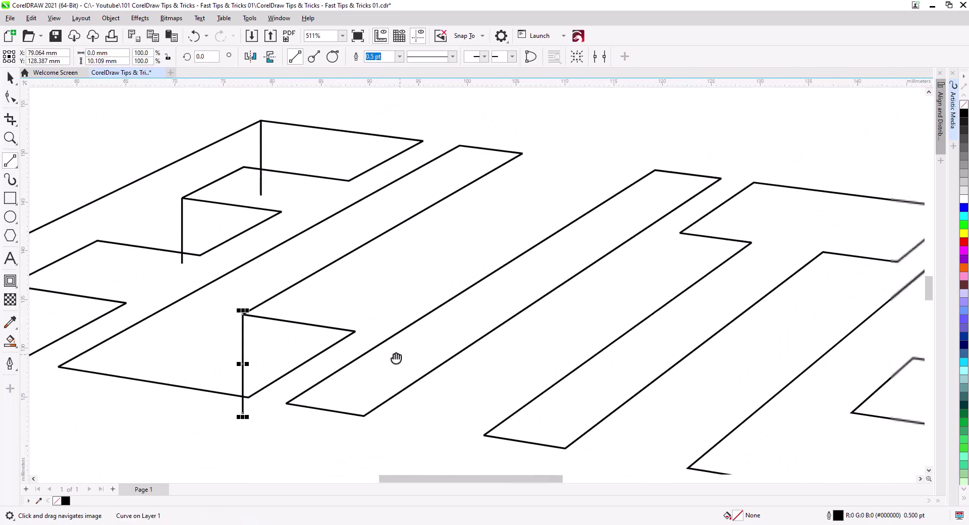
{"action": "scroll", "coordinate": [397, 358], "scroll_direction": "right", "scroll_amount": 2}
{"action": "scroll", "coordinate": [450, 266], "scroll_direction": "up", "scroll_amount": 1}
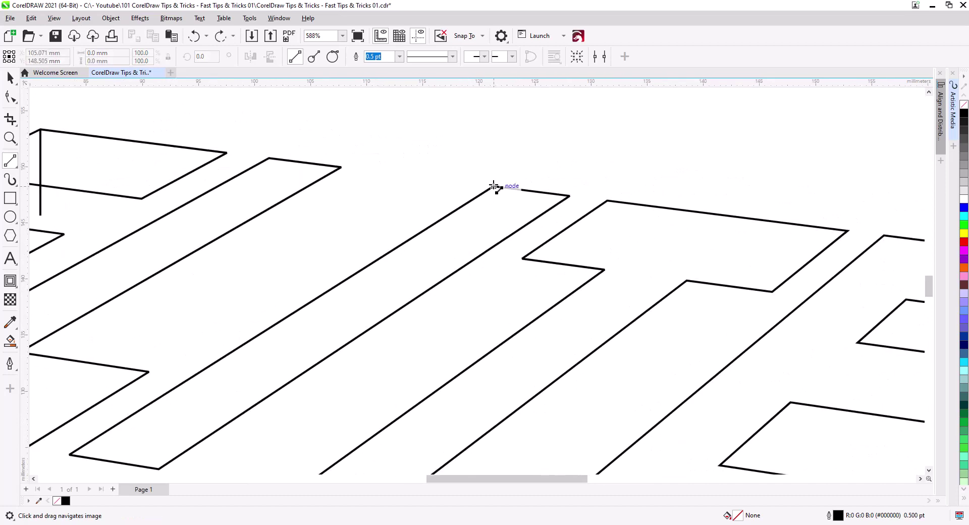
{"action": "left_click_drag", "start_coordinate": [498, 280], "coordinate": [496, 281]}
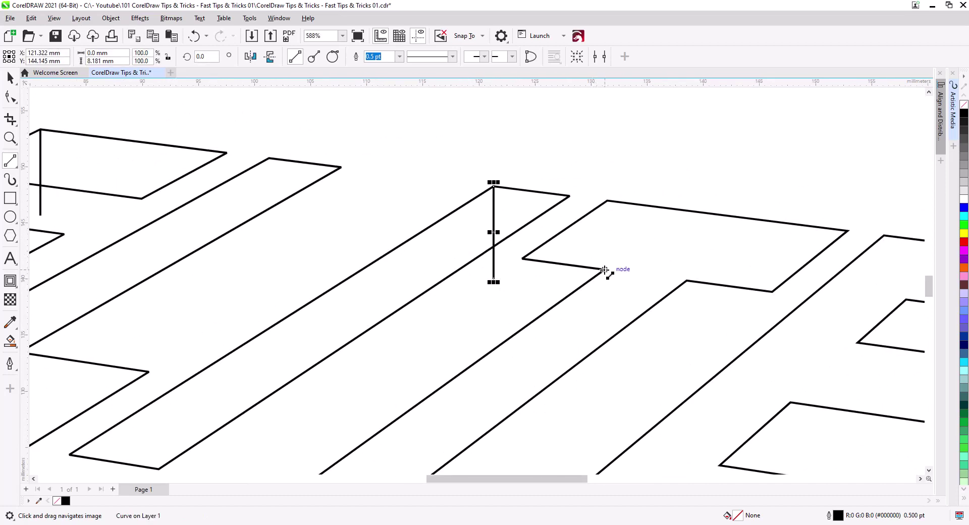
{"action": "left_click_drag", "start_coordinate": [604, 333], "coordinate": [605, 377]}
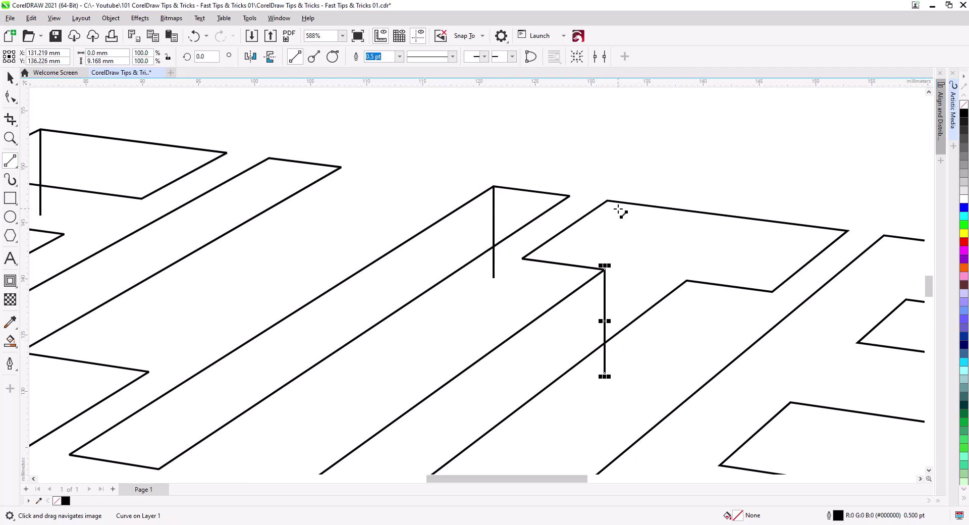
{"action": "left_click_drag", "start_coordinate": [608, 200], "coordinate": [608, 362]}
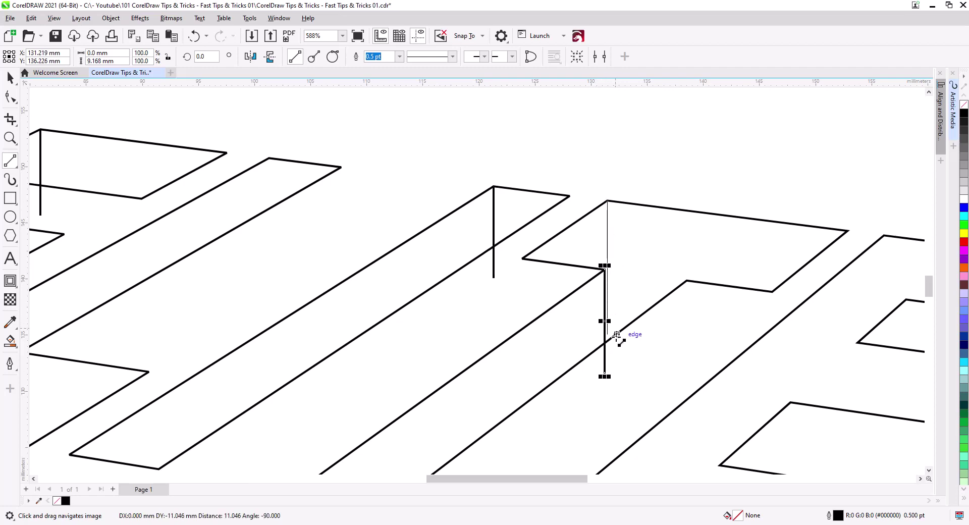
- Draw depth lines from the last E's top, middle and lower arm corners and the L's upper corner
{"action": "scroll", "coordinate": [613, 328], "scroll_direction": "down", "scroll_amount": 1}
{"action": "scroll", "coordinate": [612, 320], "scroll_direction": "down", "scroll_amount": 1}
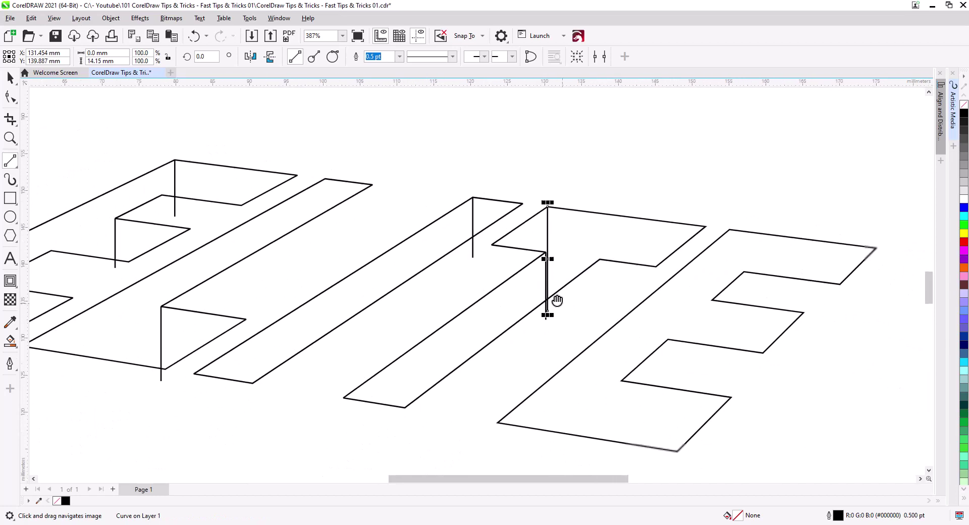
{"action": "scroll", "coordinate": [559, 303], "scroll_direction": "down", "scroll_amount": 1}
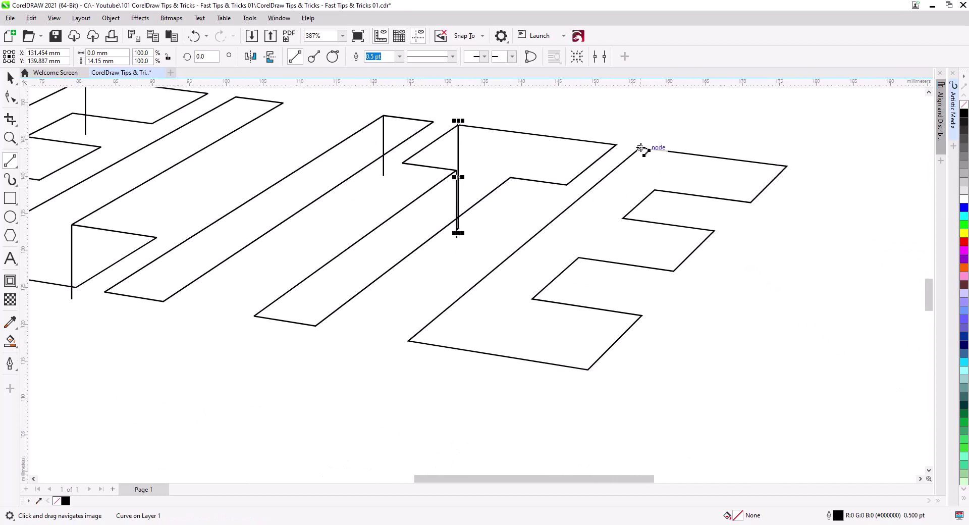
{"action": "left_click_drag", "start_coordinate": [640, 148], "coordinate": [640, 207]}
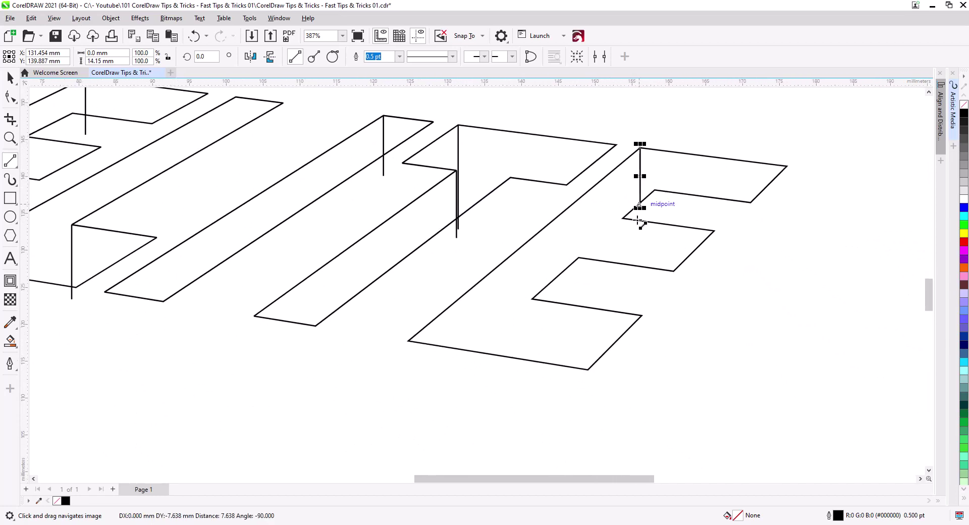
{"action": "left_click_drag", "start_coordinate": [623, 218], "coordinate": [623, 285]}
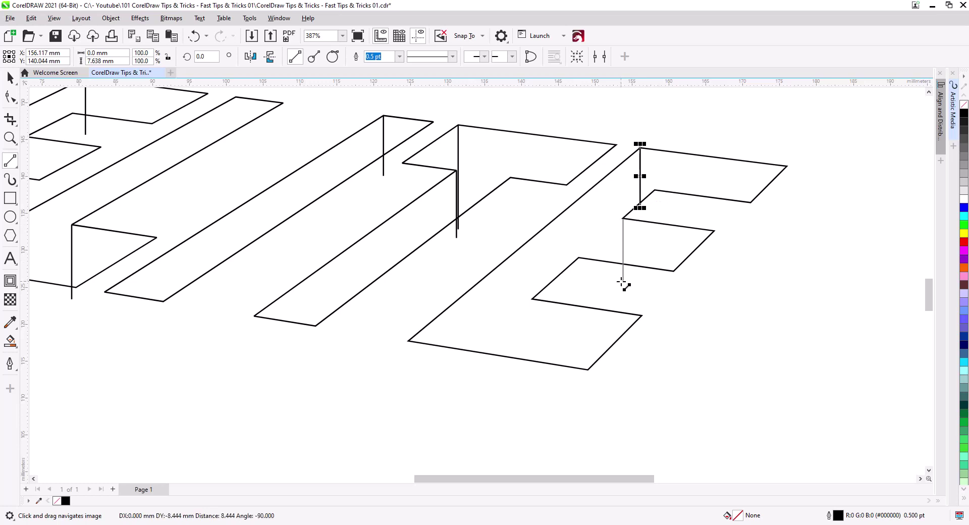
{"action": "left_click_drag", "start_coordinate": [532, 299], "coordinate": [533, 383]}
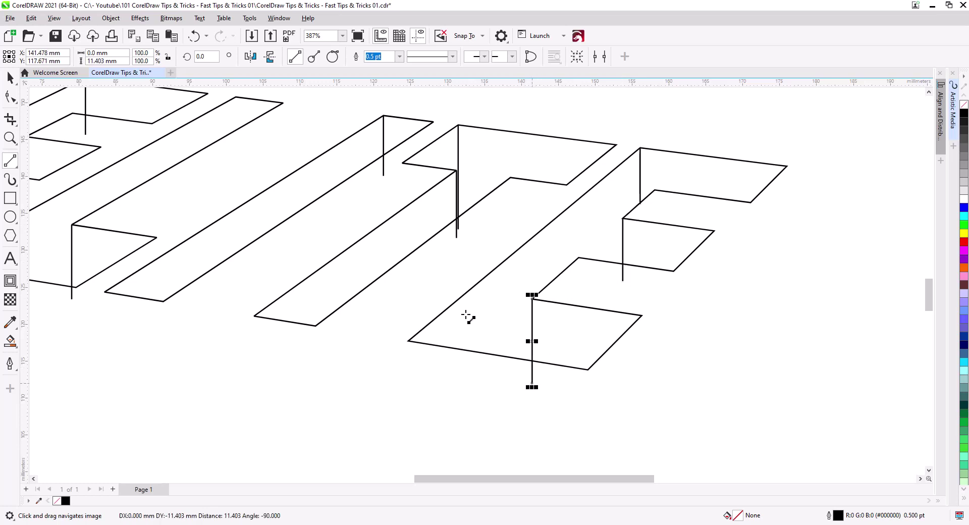
{"action": "scroll", "coordinate": [436, 294], "scroll_direction": "down", "scroll_amount": 1}
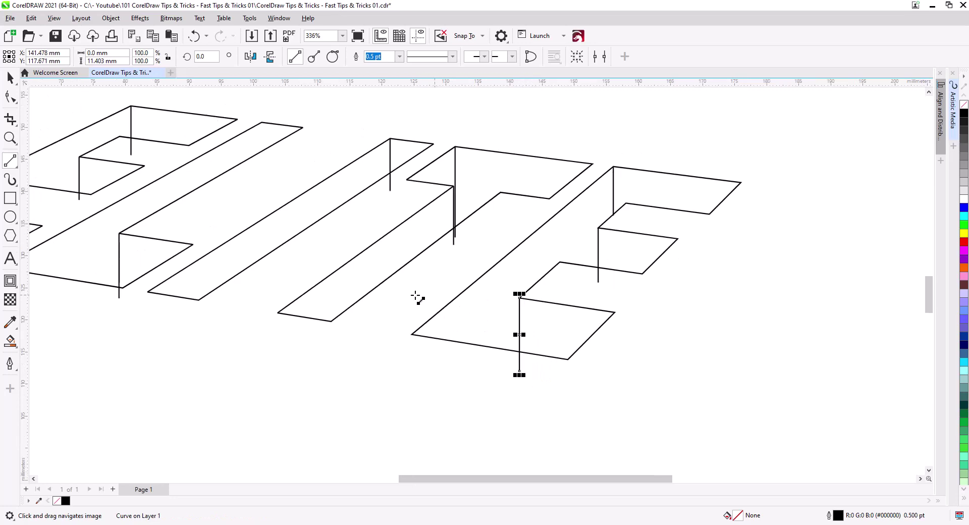
{"action": "left_click_drag", "start_coordinate": [419, 297], "coordinate": [561, 320]}
{"action": "left_click_drag", "start_coordinate": [197, 247], "coordinate": [286, 280]}
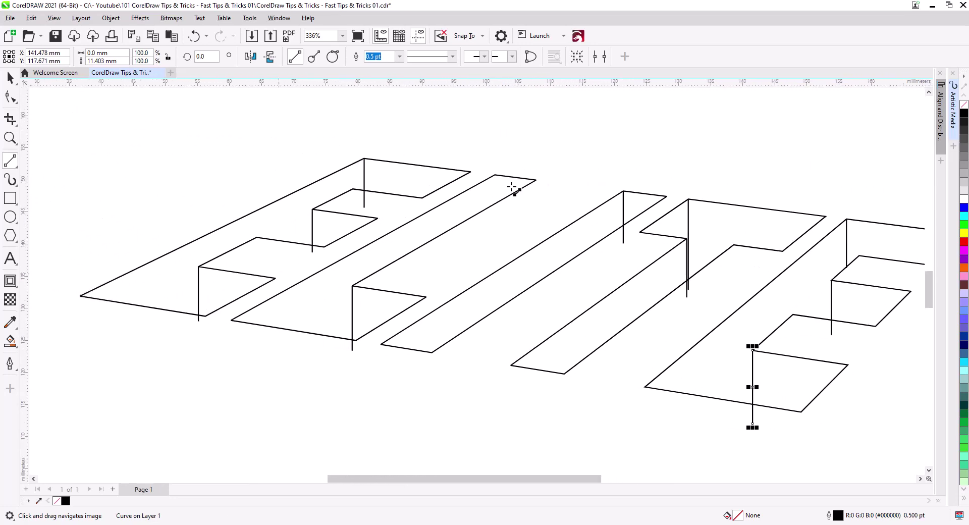
{"action": "left_click_drag", "start_coordinate": [495, 175], "coordinate": [495, 227]}
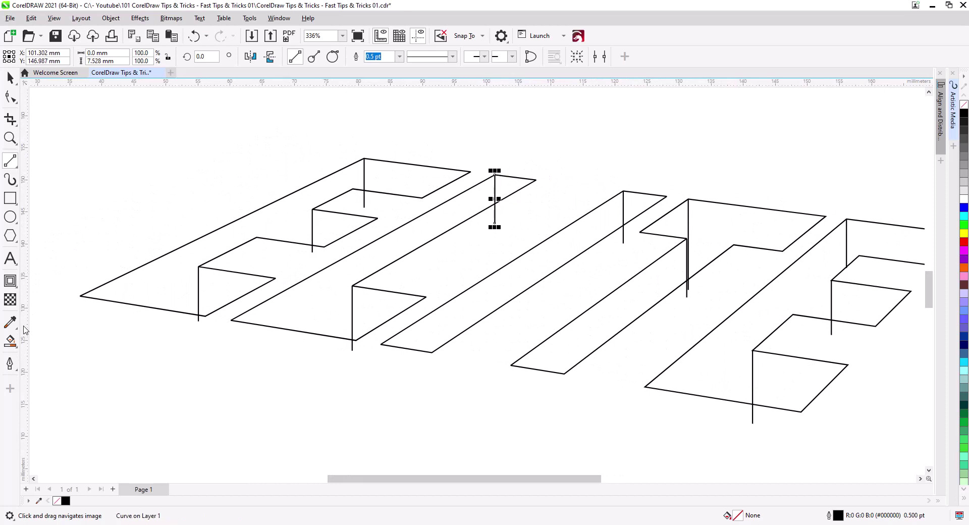
- Smart-fill every face of the first E and the L solid blue
{"action": "left_click", "coordinate": [10, 342]}
{"action": "left_click", "coordinate": [415, 183]}
{"action": "left_click", "coordinate": [325, 191]}
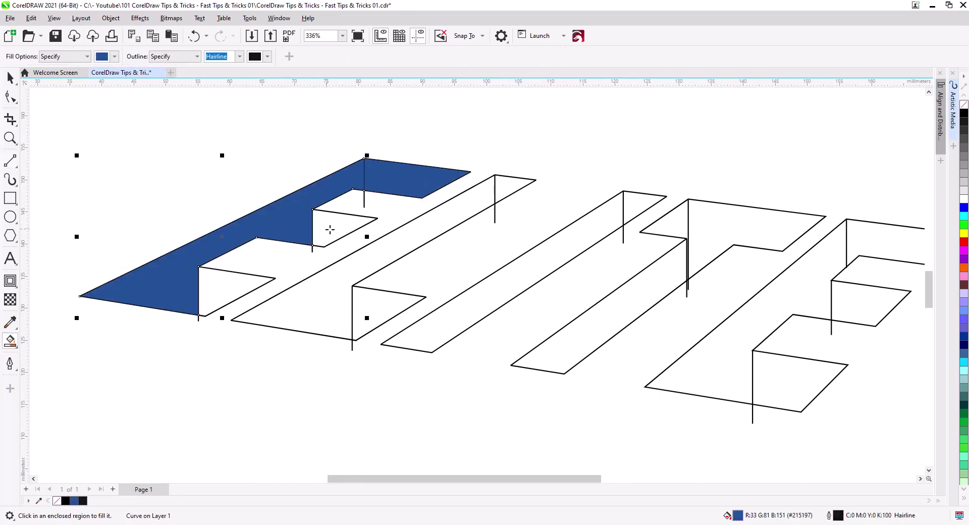
{"action": "left_click", "coordinate": [328, 227]}
{"action": "left_click", "coordinate": [256, 283]}
{"action": "left_click", "coordinate": [508, 187]}
{"action": "left_click", "coordinate": [444, 210]}
{"action": "left_click", "coordinate": [384, 300]}
- Smart-fill the faces of the I, T and final E solid blue
{"action": "left_click", "coordinate": [639, 202]}
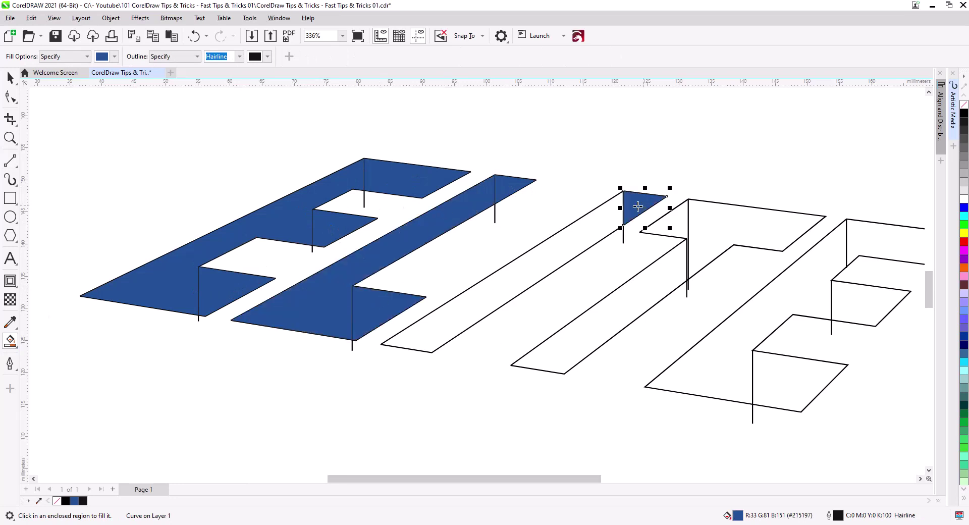
{"action": "left_click", "coordinate": [597, 229]}
{"action": "left_click", "coordinate": [670, 220]}
{"action": "left_click", "coordinate": [714, 222]}
{"action": "left_click", "coordinate": [662, 280]}
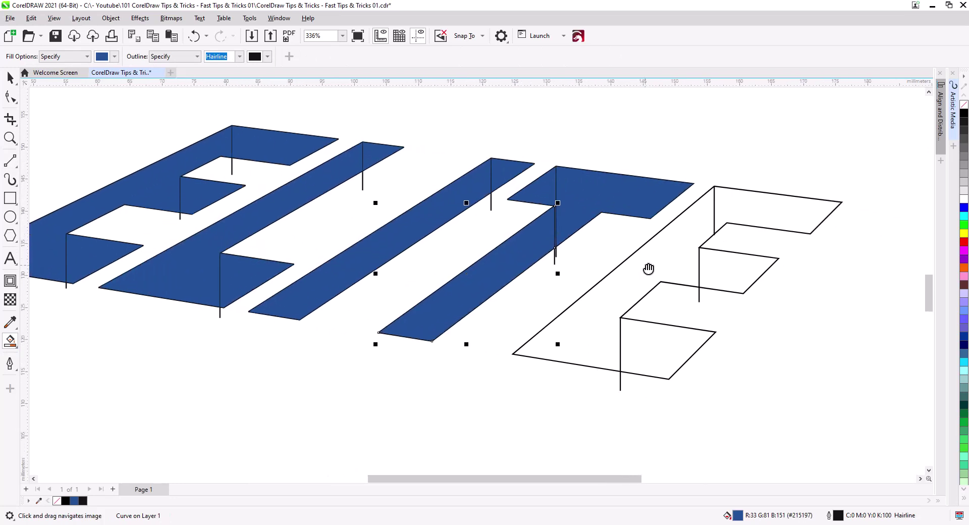
{"action": "left_click", "coordinate": [650, 268]}
{"action": "left_click", "coordinate": [741, 227]}
{"action": "left_click", "coordinate": [717, 285]}
{"action": "left_click", "coordinate": [619, 338]}
- Select and delete the stray lines crossing the T and the top of the word
{"action": "left_click", "coordinate": [9, 77]}
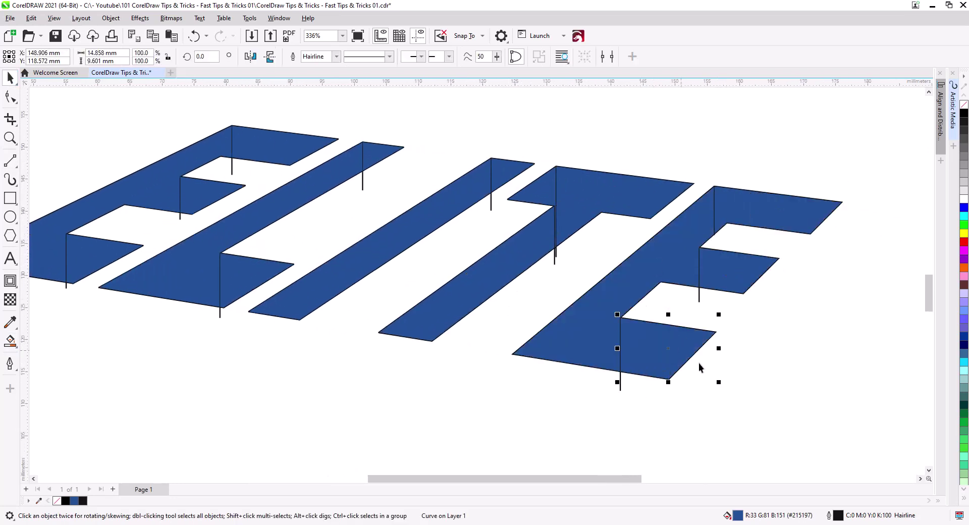
{"action": "left_click_drag", "start_coordinate": [740, 324], "coordinate": [692, 147]}
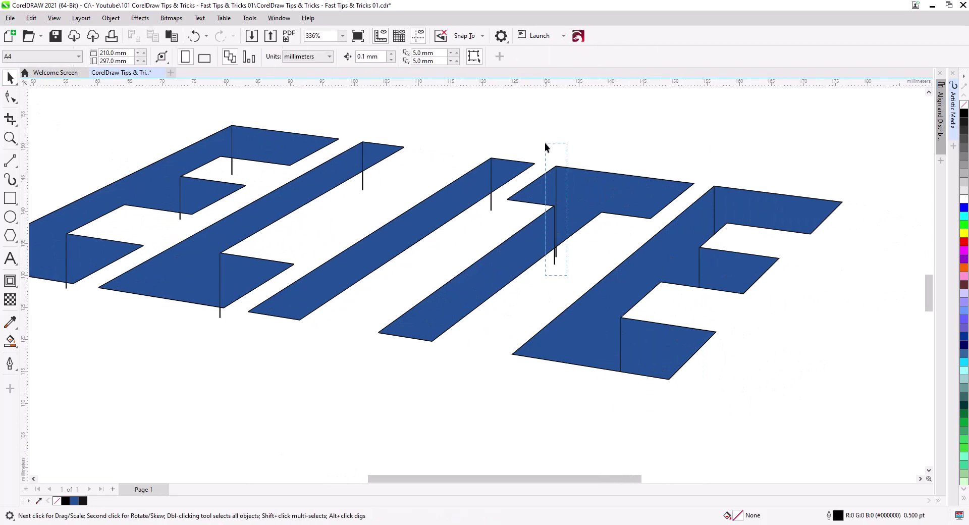
{"action": "left_click_drag", "start_coordinate": [545, 147], "coordinate": [545, 146]}
{"action": "key", "text": "Delete"}
{"action": "left_click_drag", "start_coordinate": [351, 145], "coordinate": [493, 162]}
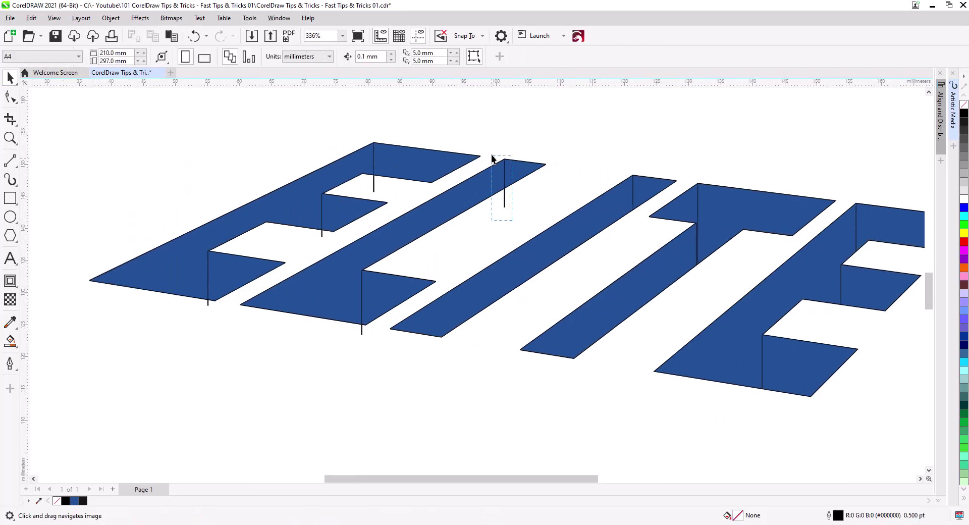
{"action": "key", "text": "Delete"}
- Delete the remaining stray vertical lines around the left-hand letters
{"action": "left_click_drag", "start_coordinate": [195, 249], "coordinate": [216, 335]}
{"action": "key", "text": "Delete"}
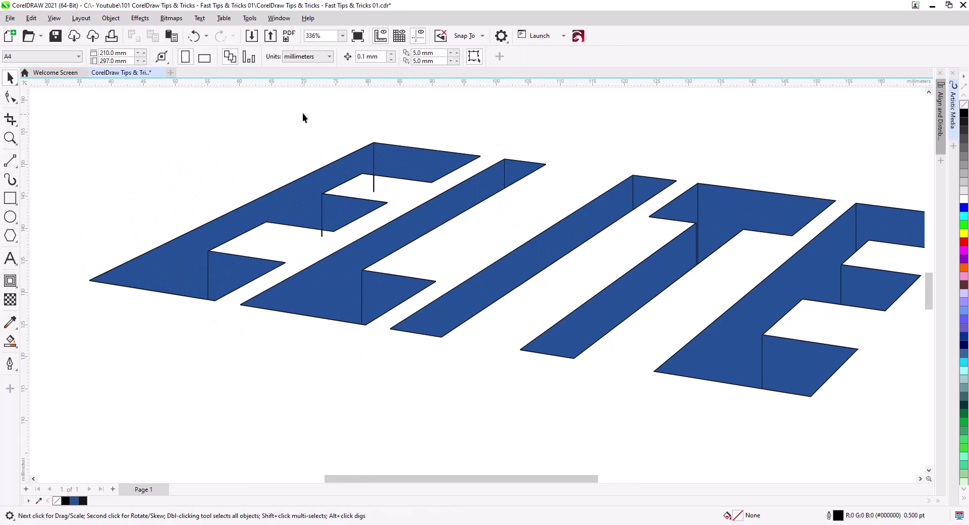
{"action": "left_click_drag", "start_coordinate": [309, 176], "coordinate": [334, 243]}
{"action": "key", "text": "Delete"}
{"action": "left_click_drag", "start_coordinate": [366, 133], "coordinate": [380, 205]}
{"action": "key", "text": "Delete"}
{"action": "left_click", "coordinate": [278, 211]}
{"action": "left_click", "coordinate": [10, 341]}
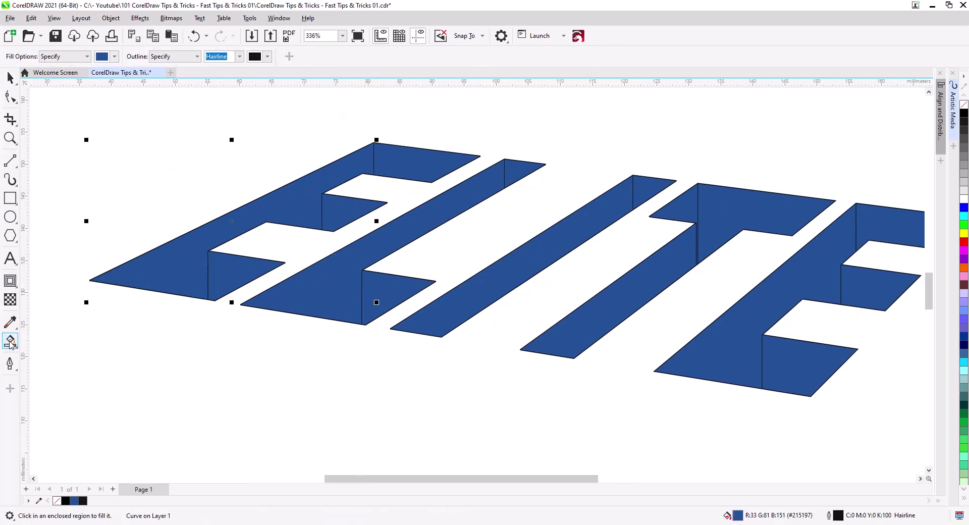
- Give the E's long side wall a downward blue-to-navy fountain fill
{"action": "left_click", "coordinate": [12, 344]}
{"action": "left_click", "coordinate": [54, 339]}
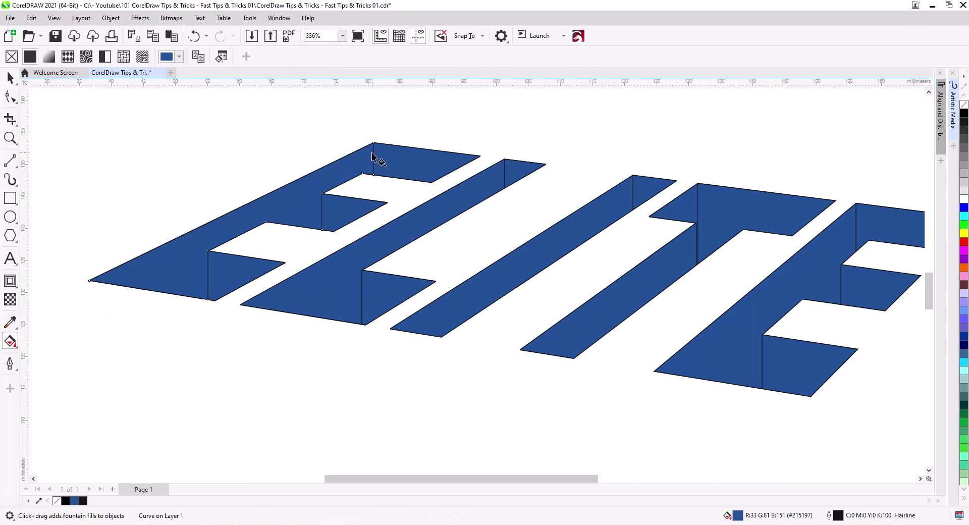
{"action": "left_click_drag", "start_coordinate": [372, 152], "coordinate": [240, 218]}
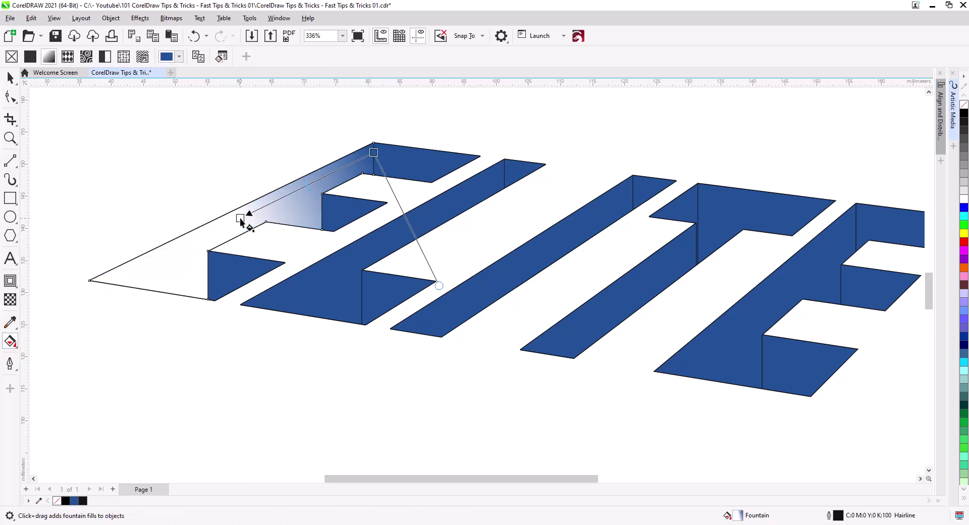
{"action": "left_click_drag", "start_coordinate": [439, 285], "coordinate": [374, 293]}
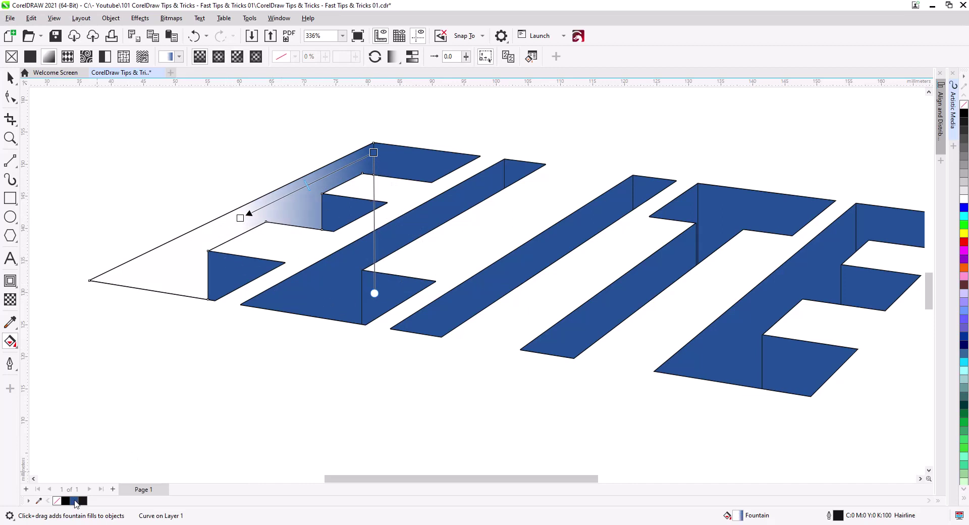
{"action": "left_click_drag", "start_coordinate": [241, 222], "coordinate": [241, 219]}
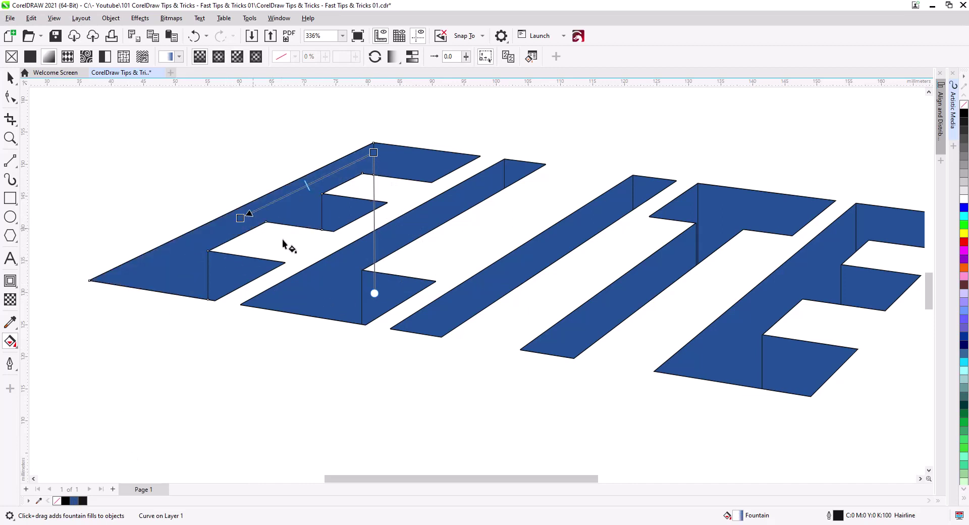
{"action": "left_click", "coordinate": [374, 152]}
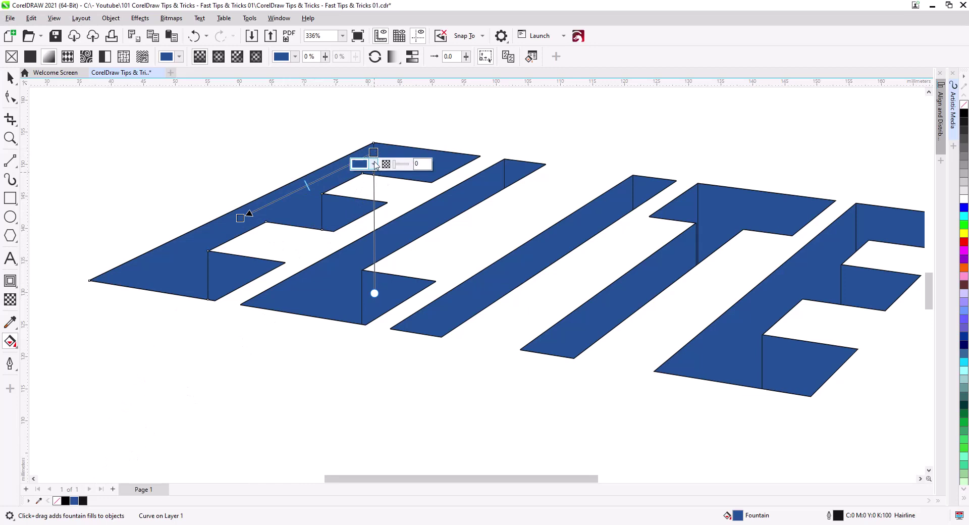
{"action": "left_click", "coordinate": [359, 163]}
{"action": "left_click_drag", "start_coordinate": [410, 239], "coordinate": [423, 259]}
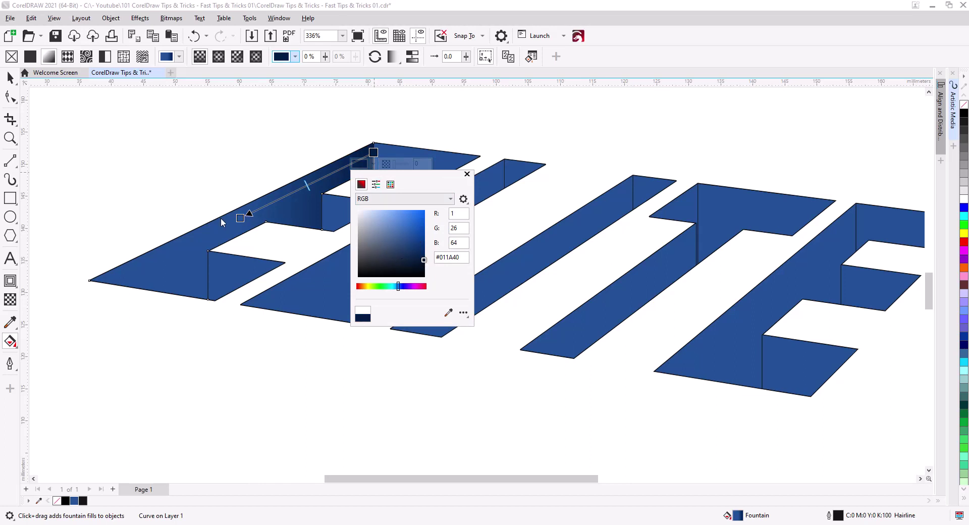
{"action": "left_click_drag", "start_coordinate": [240, 219], "coordinate": [194, 242]}
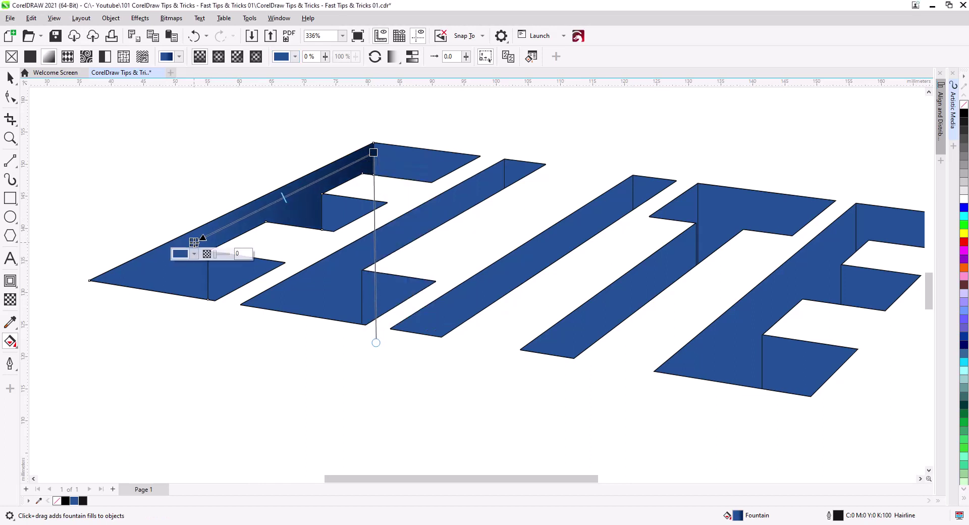
- Lighten the gradient's light end to blue #3A6BB5 in the RGB mixer
{"action": "left_click", "coordinate": [195, 253]}
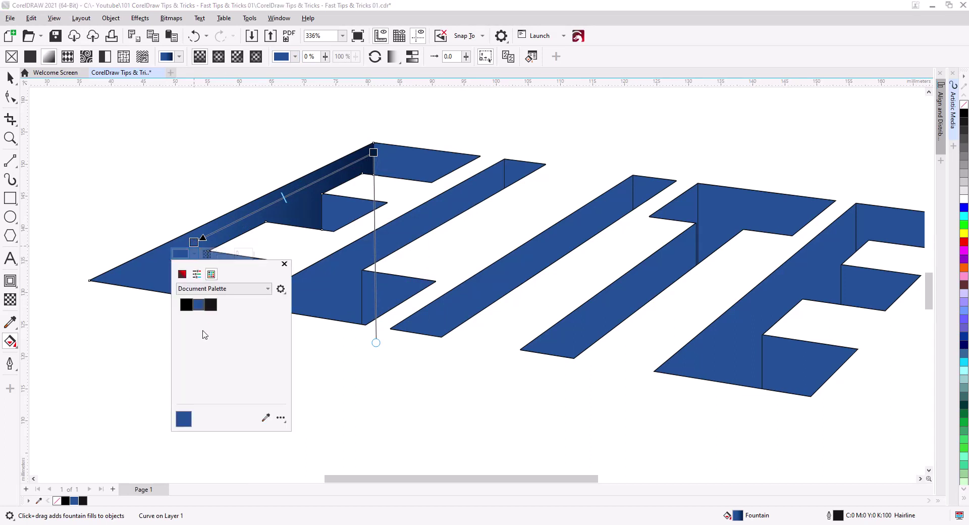
{"action": "left_click", "coordinate": [183, 274]}
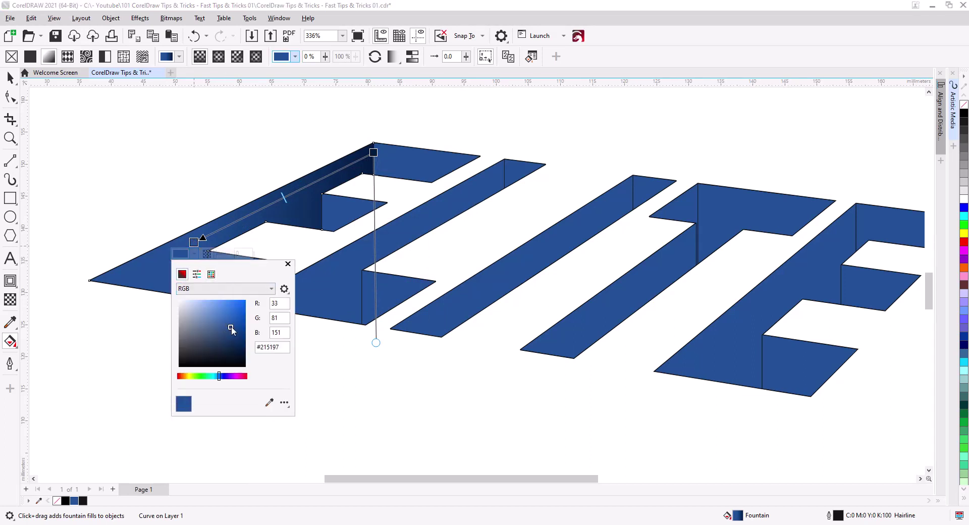
{"action": "left_click_drag", "start_coordinate": [226, 327], "coordinate": [225, 322]}
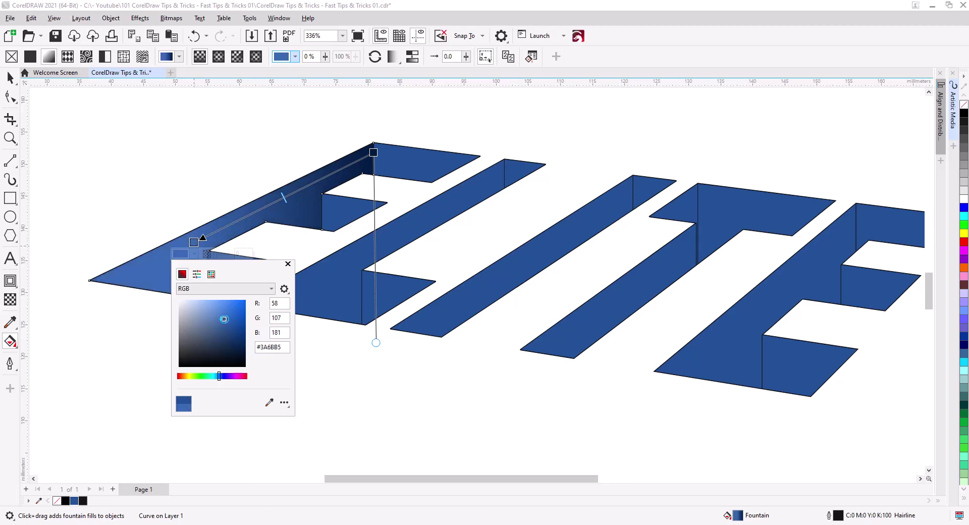
{"action": "left_click", "coordinate": [288, 265]}
{"action": "left_click", "coordinate": [10, 77]}
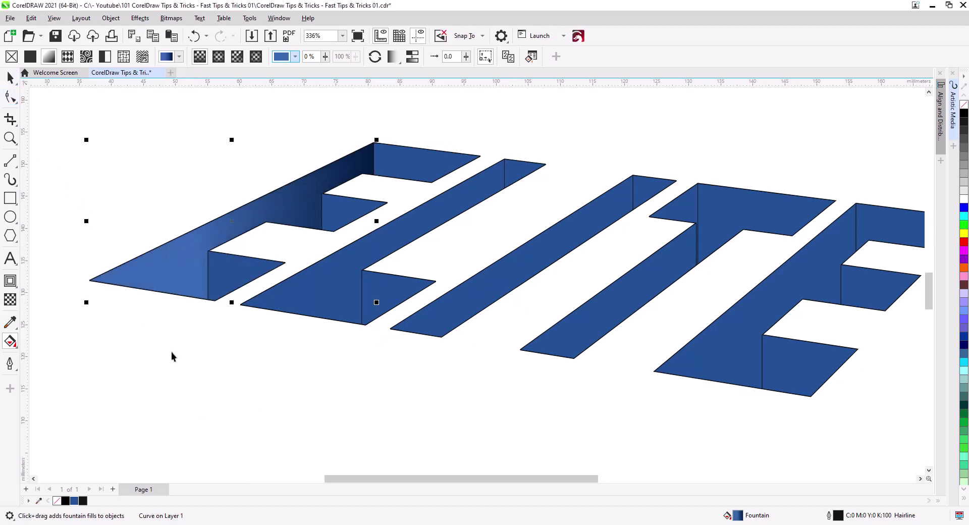
{"action": "left_click", "coordinate": [171, 353]}
- Copy only the fill from the E's long side wall onto its top-arm wall
{"action": "left_click", "coordinate": [409, 166]}
{"action": "left_click", "coordinate": [337, 220], "text": "shift"}
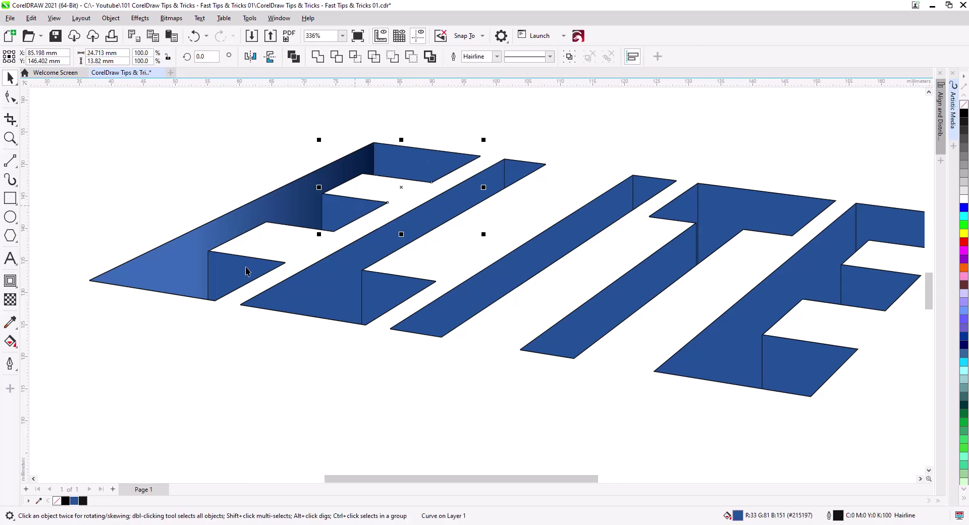
{"action": "left_click", "coordinate": [419, 164]}
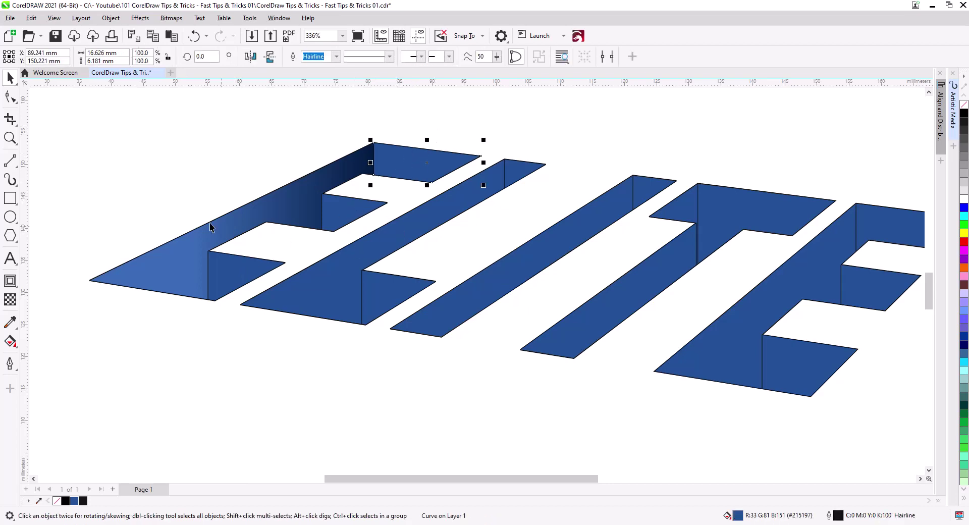
{"action": "left_click", "coordinate": [31, 18]}
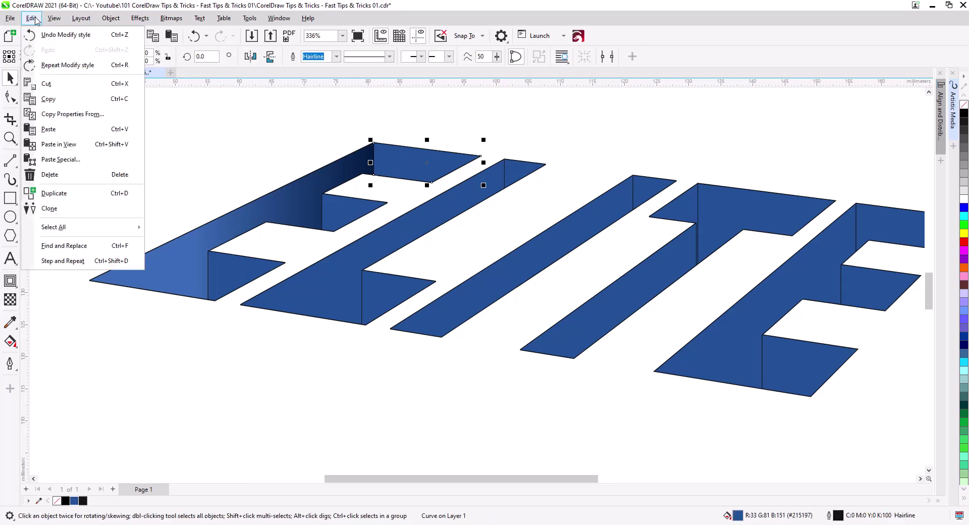
{"action": "left_click", "coordinate": [72, 114]}
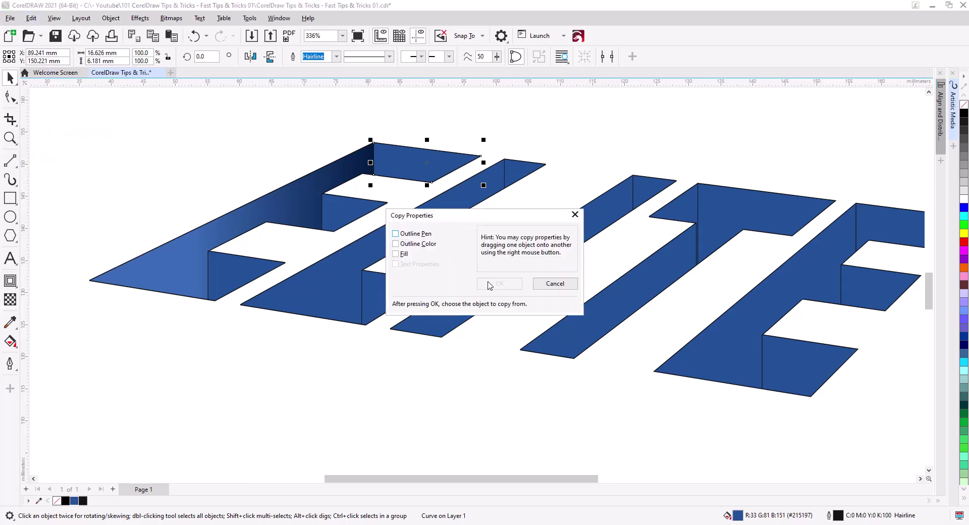
{"action": "left_click", "coordinate": [405, 256]}
{"action": "left_click", "coordinate": [500, 283]}
{"action": "left_click", "coordinate": [291, 216]}
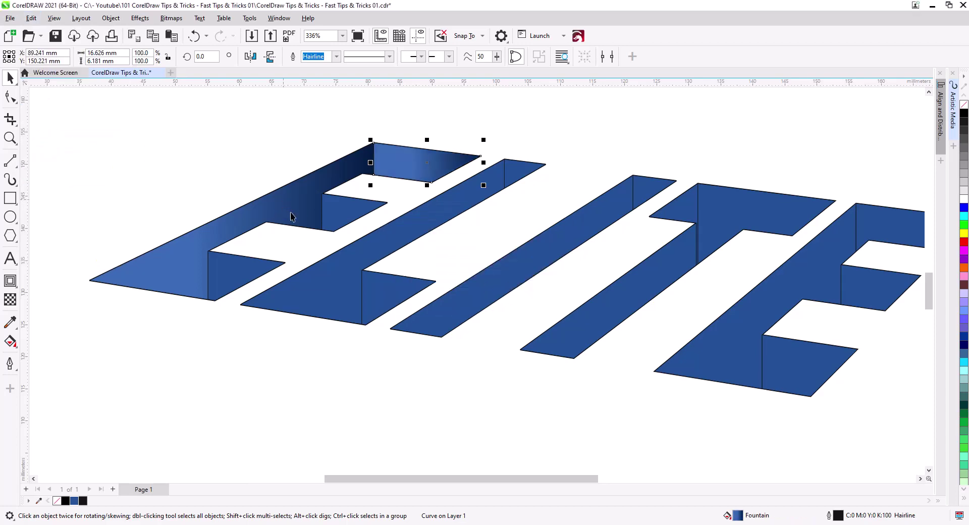
{"action": "left_click", "coordinate": [422, 158]}
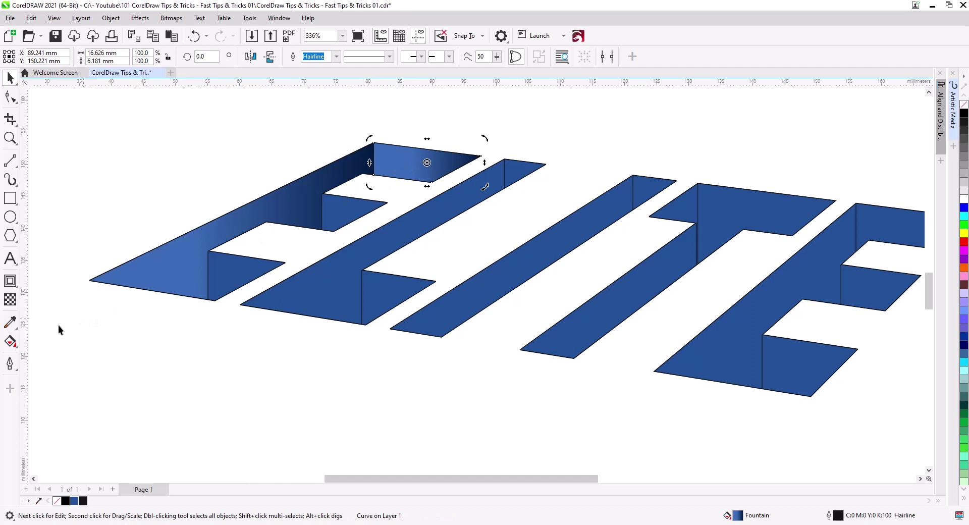
{"action": "left_click", "coordinate": [9, 342]}
- Move the top-arm wall's gradient start left and straighten its angle, dark to light rightward
{"action": "left_click_drag", "start_coordinate": [412, 168], "coordinate": [407, 135]}
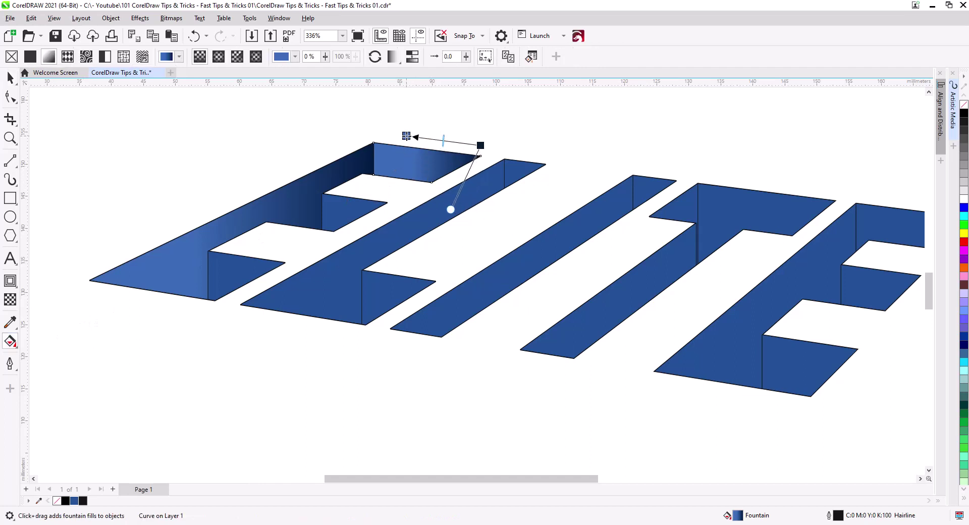
{"action": "left_click_drag", "start_coordinate": [451, 209], "coordinate": [479, 221]}
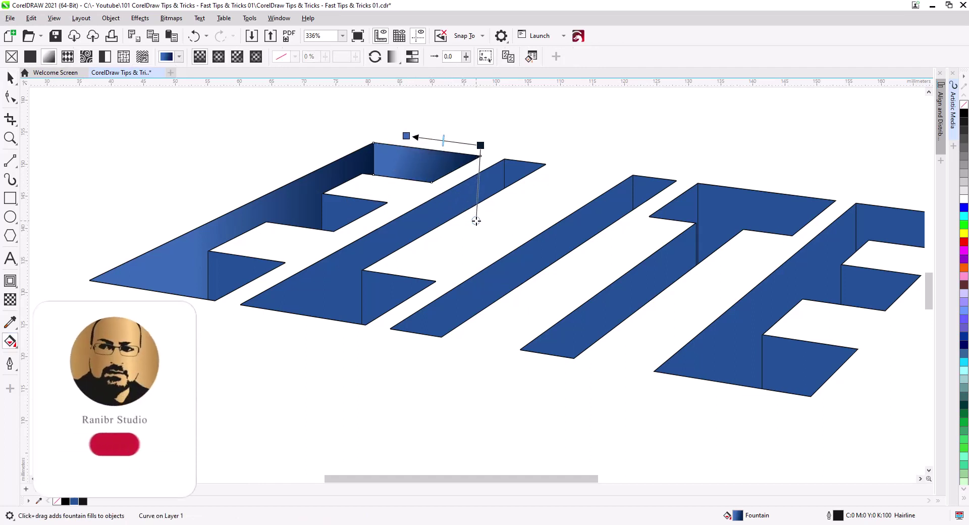
{"action": "left_click", "coordinate": [407, 136]}
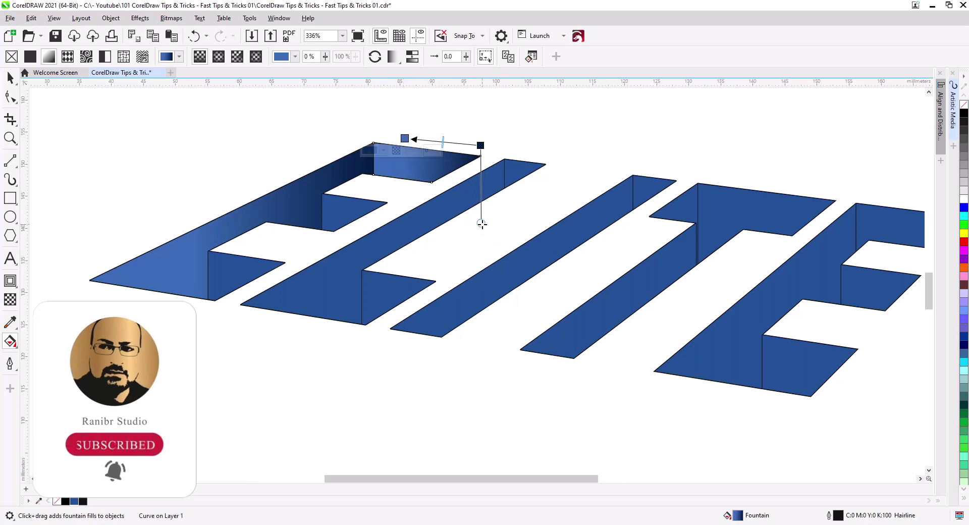
{"action": "left_click_drag", "start_coordinate": [480, 223], "coordinate": [484, 225]}
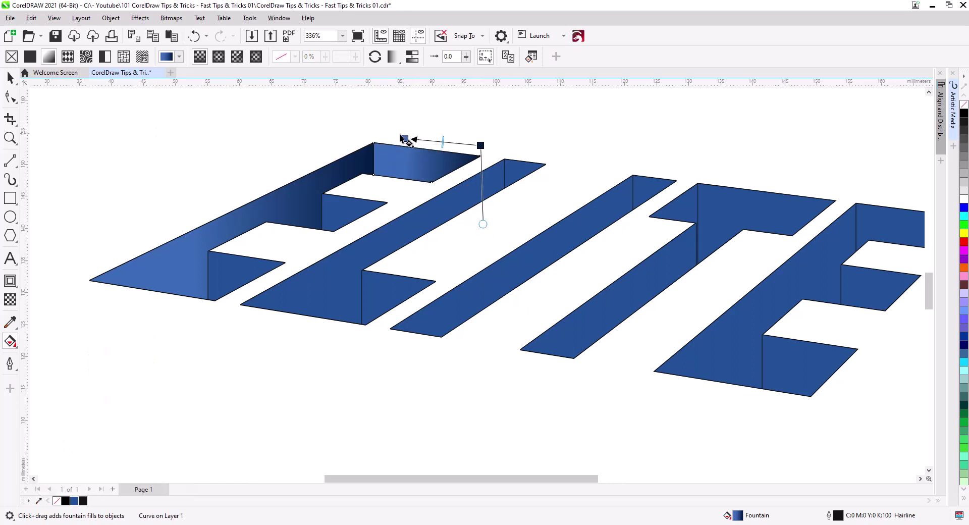
{"action": "left_click_drag", "start_coordinate": [404, 137], "coordinate": [381, 134]}
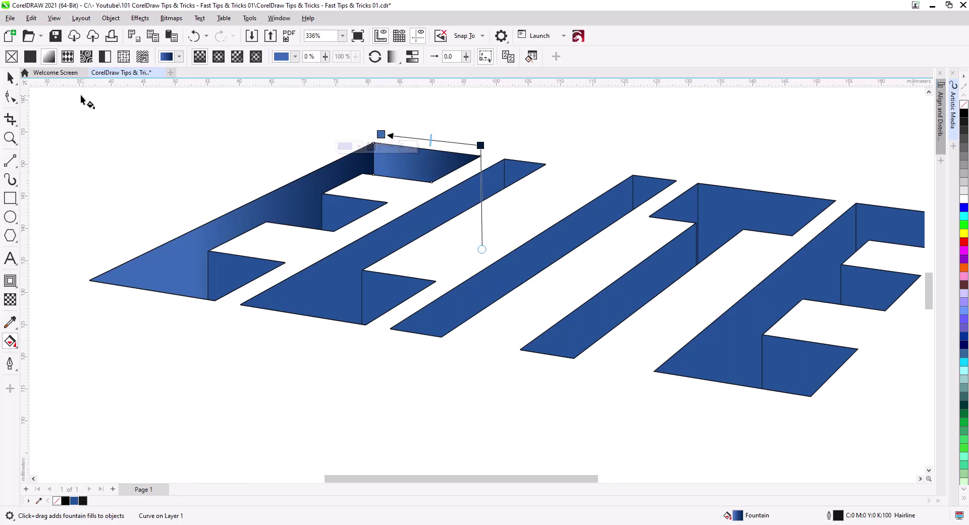
- Select the short walls of E, L, I, T and E and copy the top-arm wall's fill onto them
{"action": "left_click", "coordinate": [11, 78]}
{"action": "left_click", "coordinate": [169, 151]}
{"action": "left_click", "coordinate": [347, 224]}
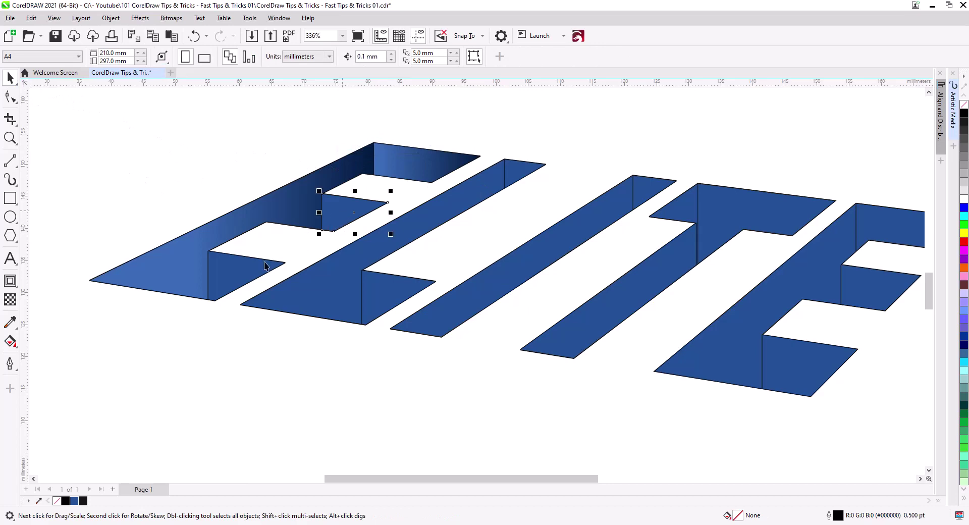
{"action": "left_click", "coordinate": [374, 290], "text": "shift"}
{"action": "left_click", "coordinate": [434, 242], "text": "shift"}
{"action": "left_click", "coordinate": [513, 172], "text": "shift"}
{"action": "left_click", "coordinate": [650, 192], "text": "shift"}
{"action": "left_click", "coordinate": [737, 214], "text": "shift"}
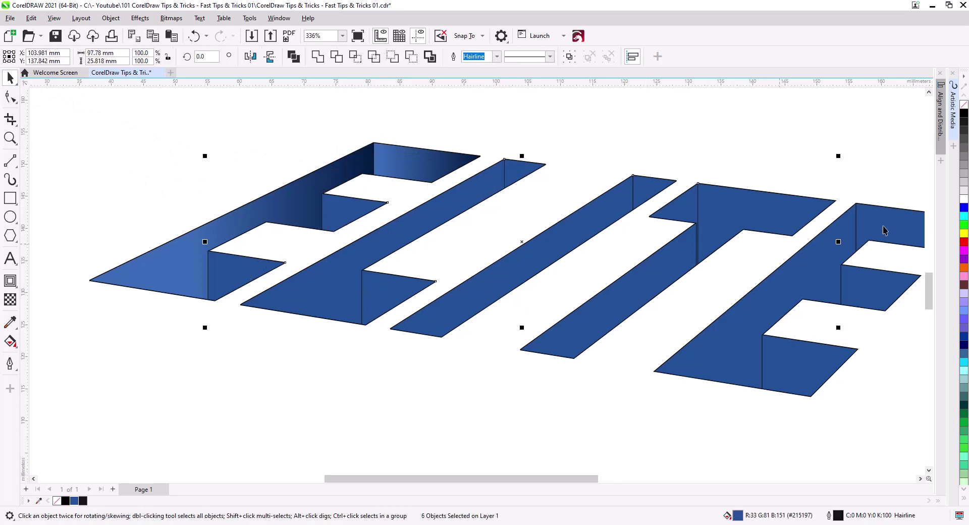
{"action": "left_click", "coordinate": [883, 232], "text": "shift"}
{"action": "left_click", "coordinate": [883, 289], "text": "shift"}
{"action": "left_click", "coordinate": [814, 363], "text": "shift"}
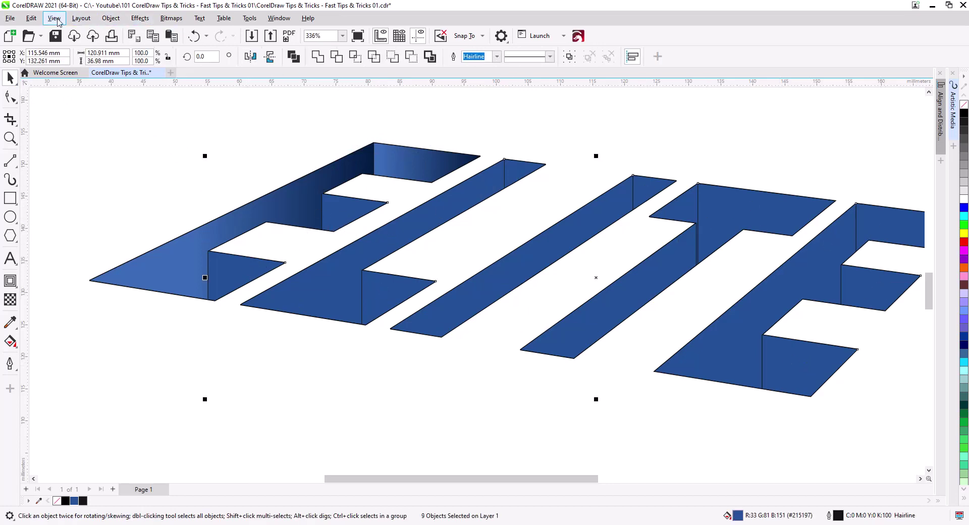
{"action": "left_click", "coordinate": [26, 20]}
{"action": "left_click", "coordinate": [65, 113]}
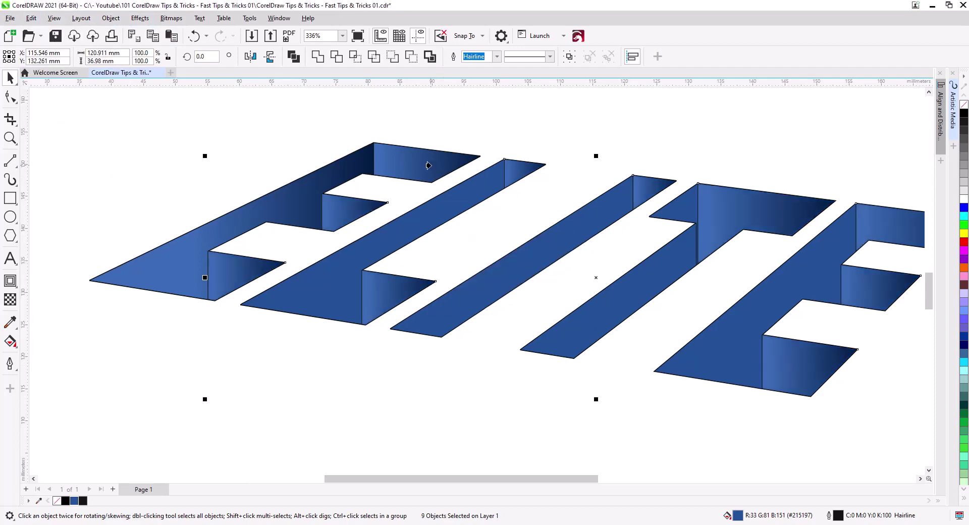
{"action": "left_click", "coordinate": [541, 126]}
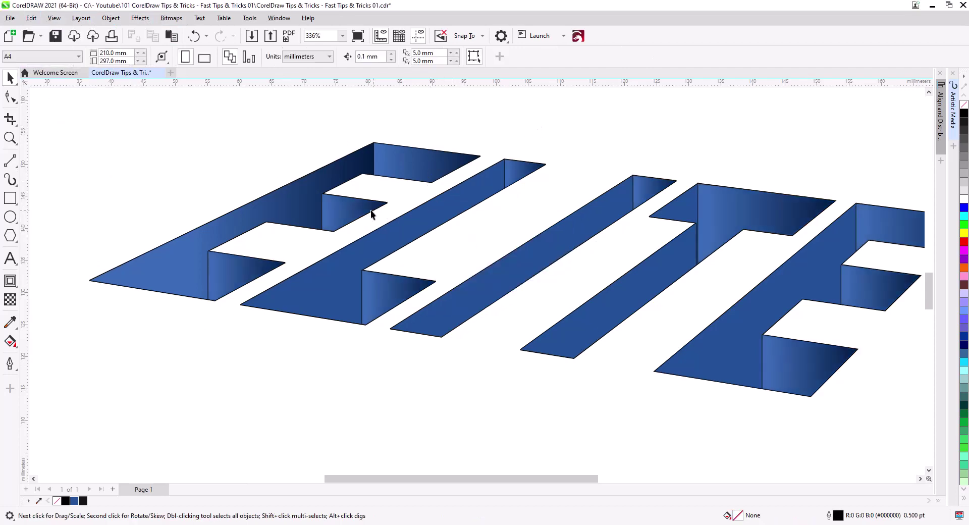
- Copy the same gradient fill onto the letters' long diagonal walls
{"action": "left_click", "coordinate": [347, 266]}
{"action": "left_click", "coordinate": [477, 293], "text": "shift"}
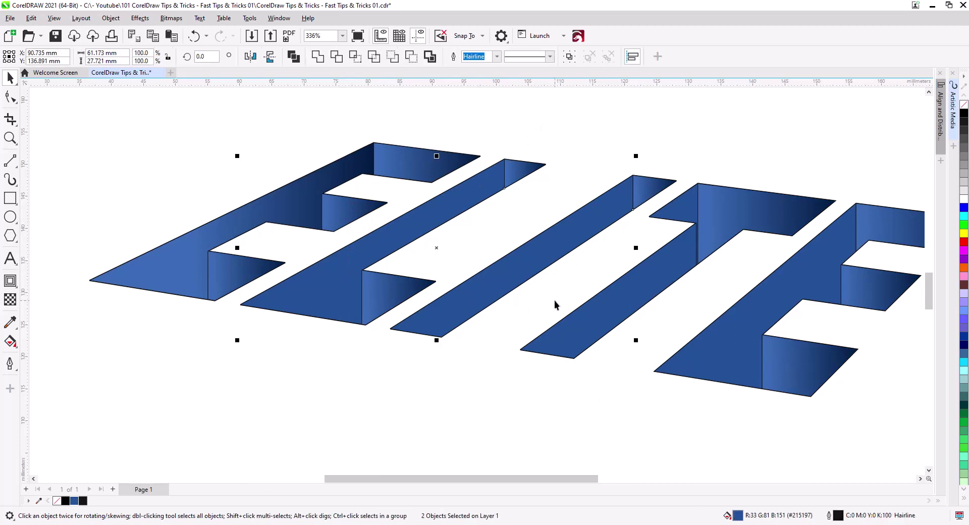
{"action": "left_click", "coordinate": [658, 281], "text": "shift"}
{"action": "left_click", "coordinate": [794, 283], "text": "shift"}
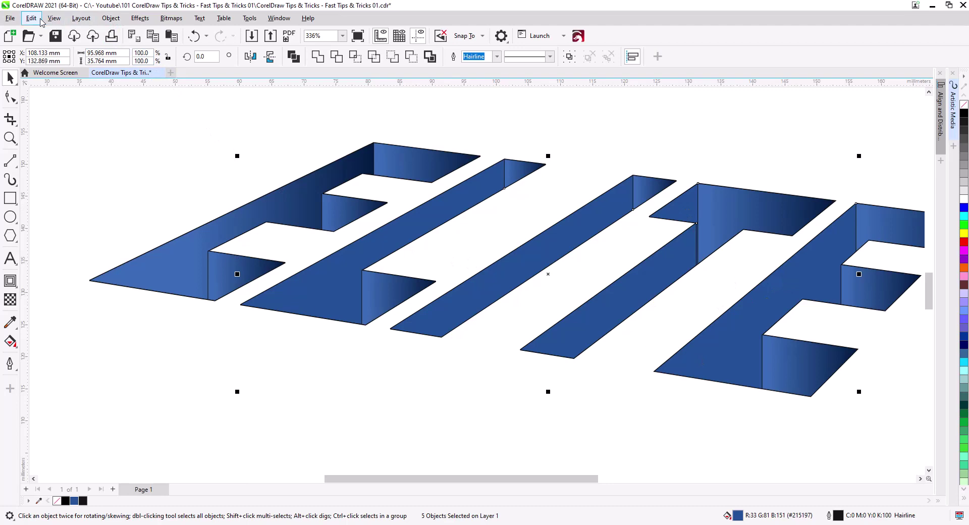
{"action": "left_click", "coordinate": [32, 18]}
{"action": "left_click", "coordinate": [72, 114]}
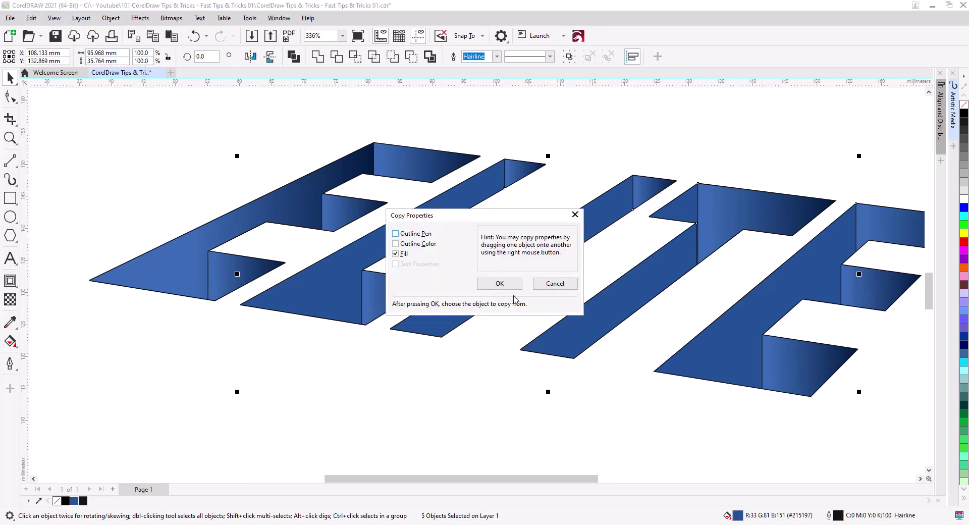
{"action": "left_click", "coordinate": [498, 284]}
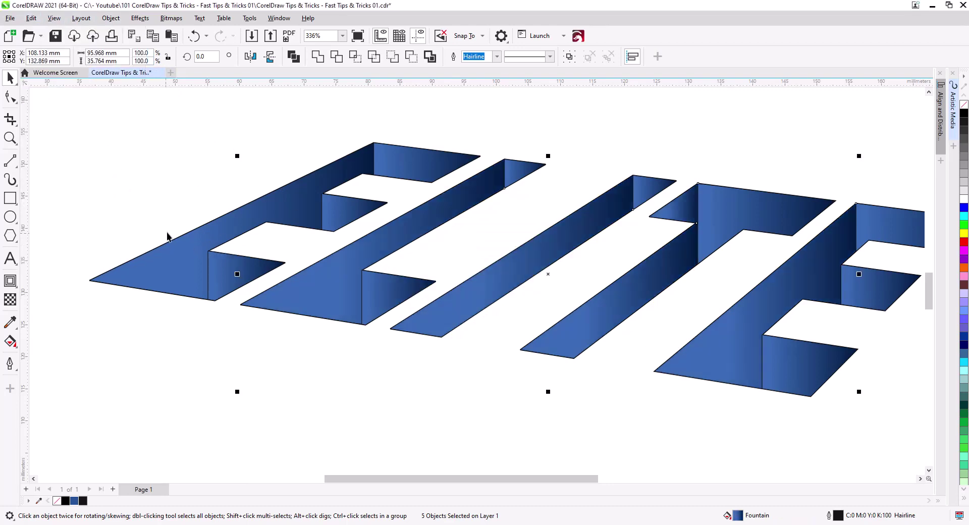
- Strip the outlines from all 17 ELITE pieces and recentre the finished word
{"action": "scroll", "coordinate": [404, 288], "scroll_direction": "down", "scroll_amount": 2}
{"action": "left_click_drag", "start_coordinate": [404, 289], "coordinate": [350, 285]}
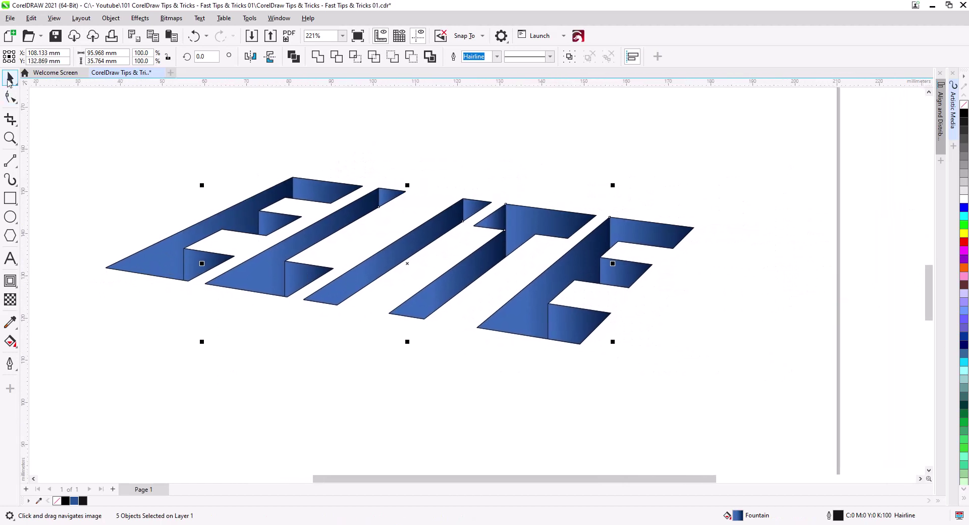
{"action": "left_click", "coordinate": [371, 392]}
{"action": "left_click_drag", "start_coordinate": [632, 368], "coordinate": [118, 146]}
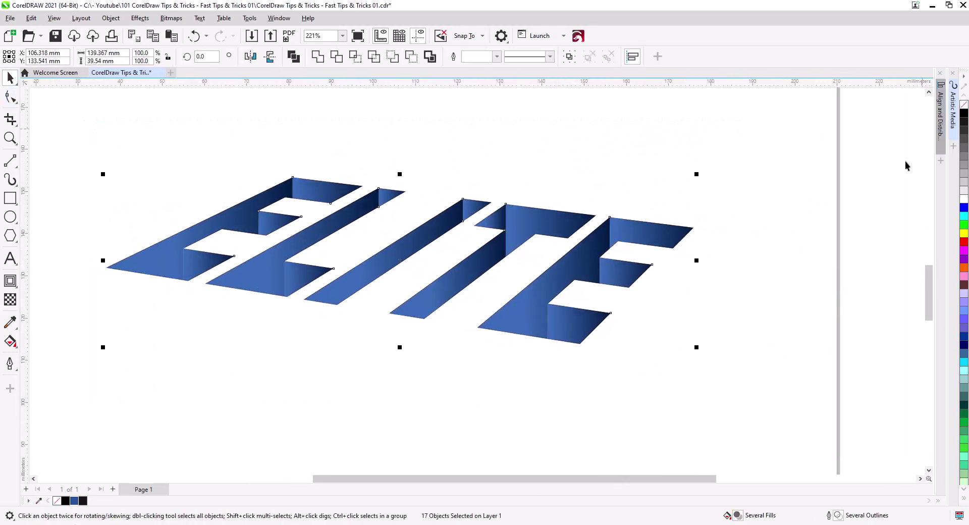
{"action": "left_click", "coordinate": [744, 283]}
{"action": "scroll", "coordinate": [701, 310], "scroll_direction": "up", "scroll_amount": 1}
{"action": "left_click_drag", "start_coordinate": [700, 308], "coordinate": [774, 326]}
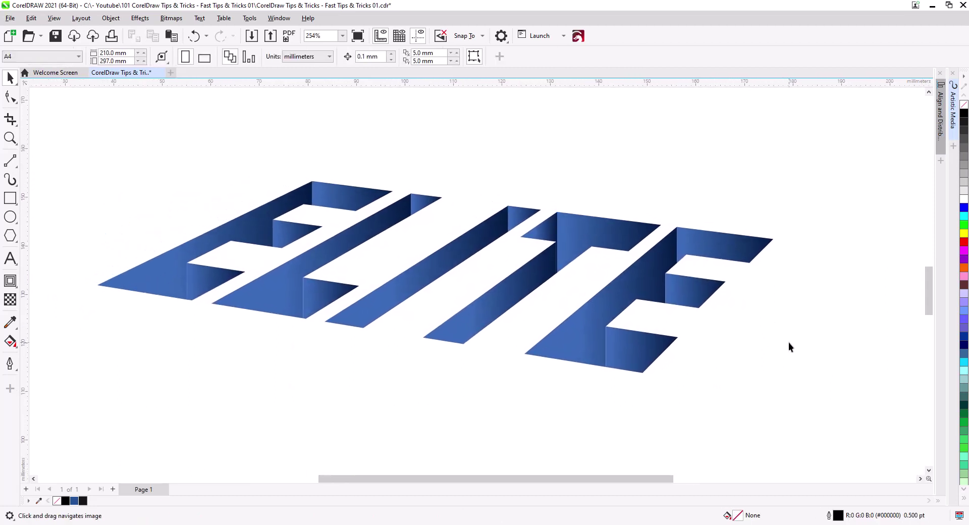